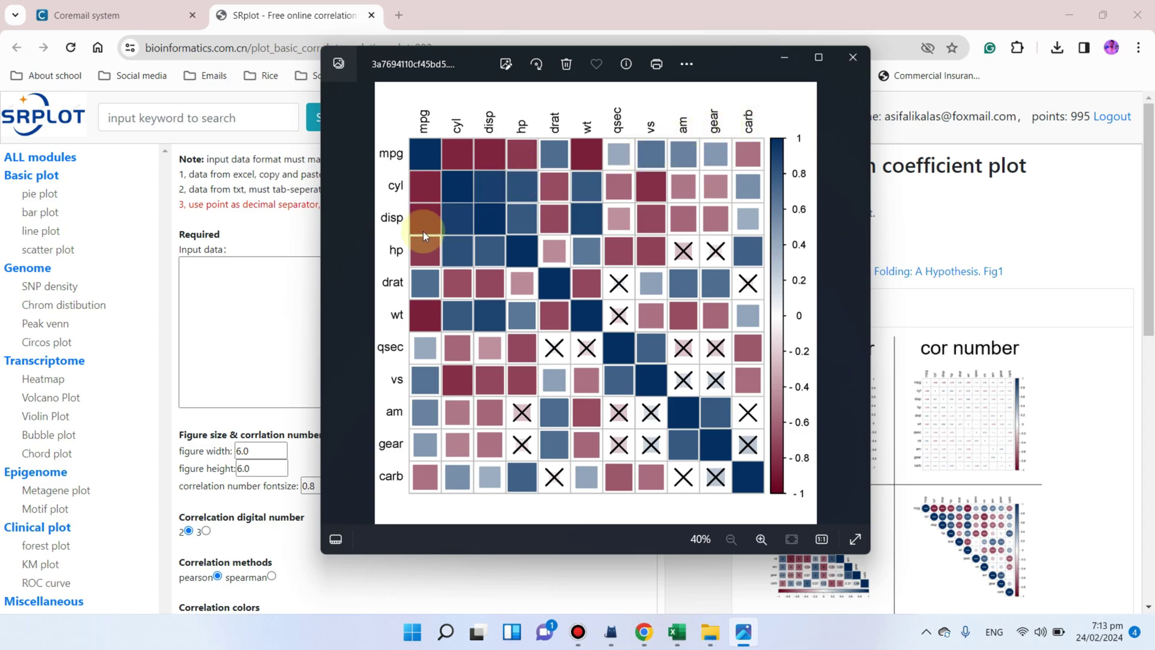
# Compare the two example correlation plot images, the square matrix and the lower-triangle circle version, and put the image viewer away.
pyautogui.moveTo(768, 60); pyautogui.dragTo(678, 57)
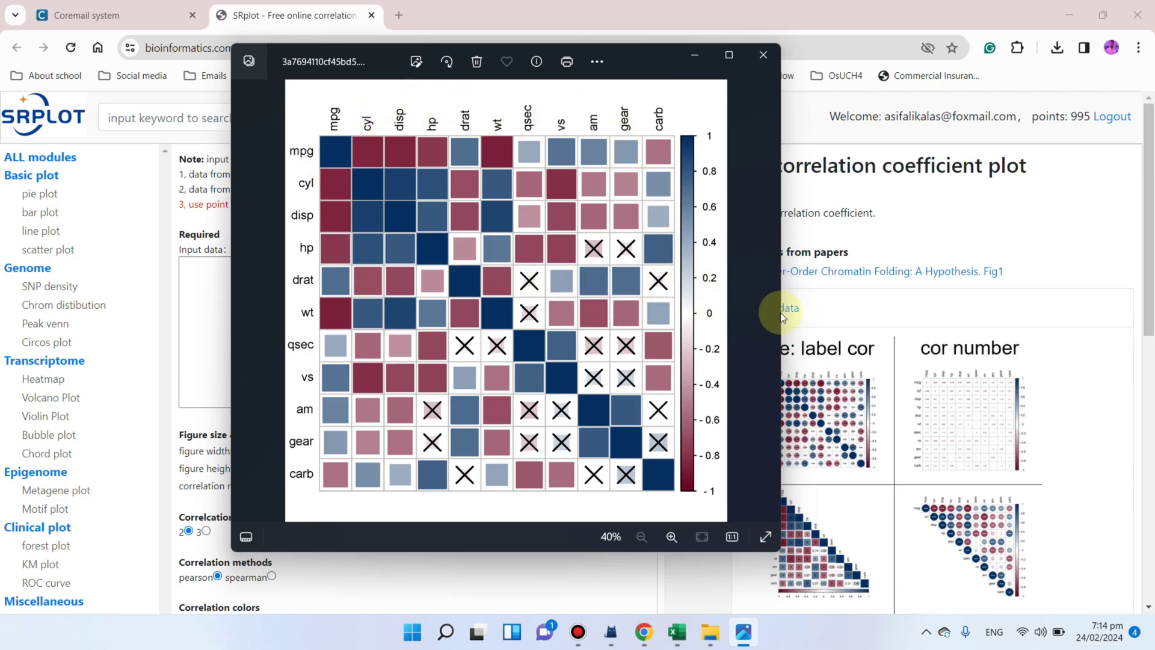
pyautogui.click(767, 302)
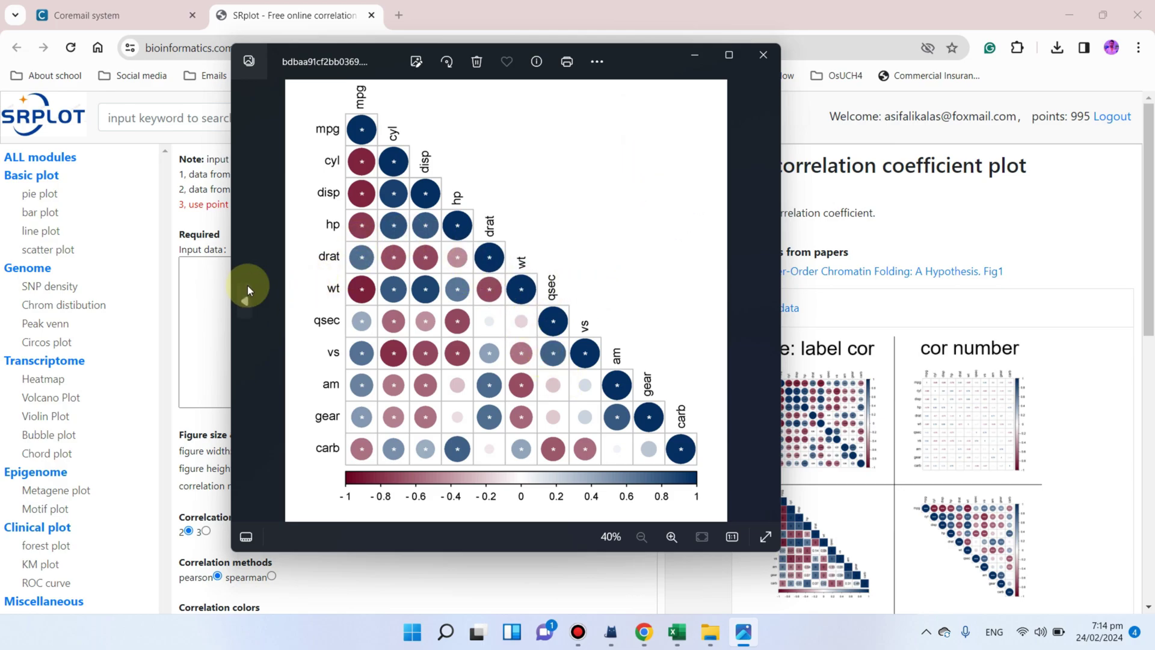
pyautogui.click(245, 303)
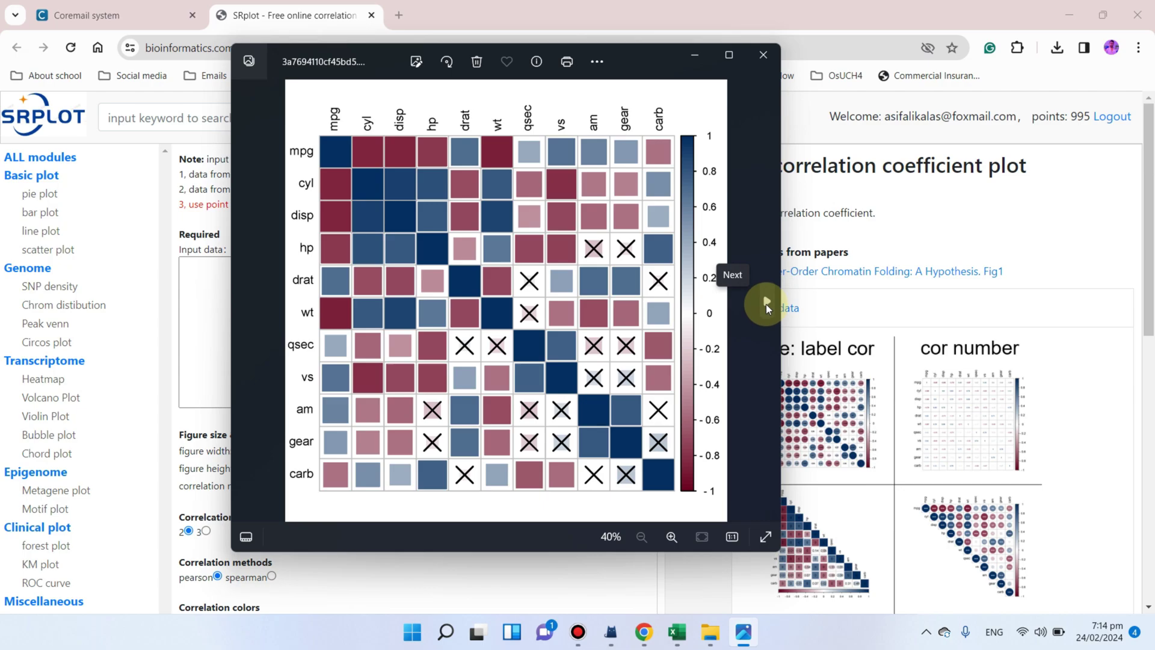
pyautogui.click(695, 59)
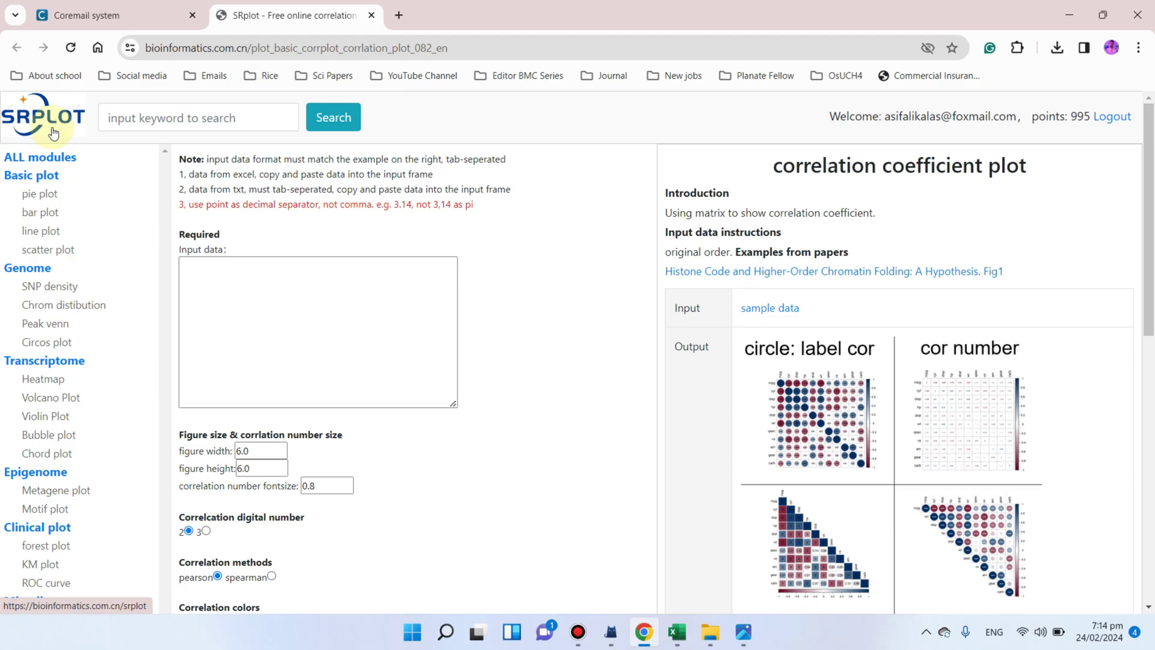
# Open bioinformatics.com.cn/en in a new browser tab.
pyautogui.click(398, 16)
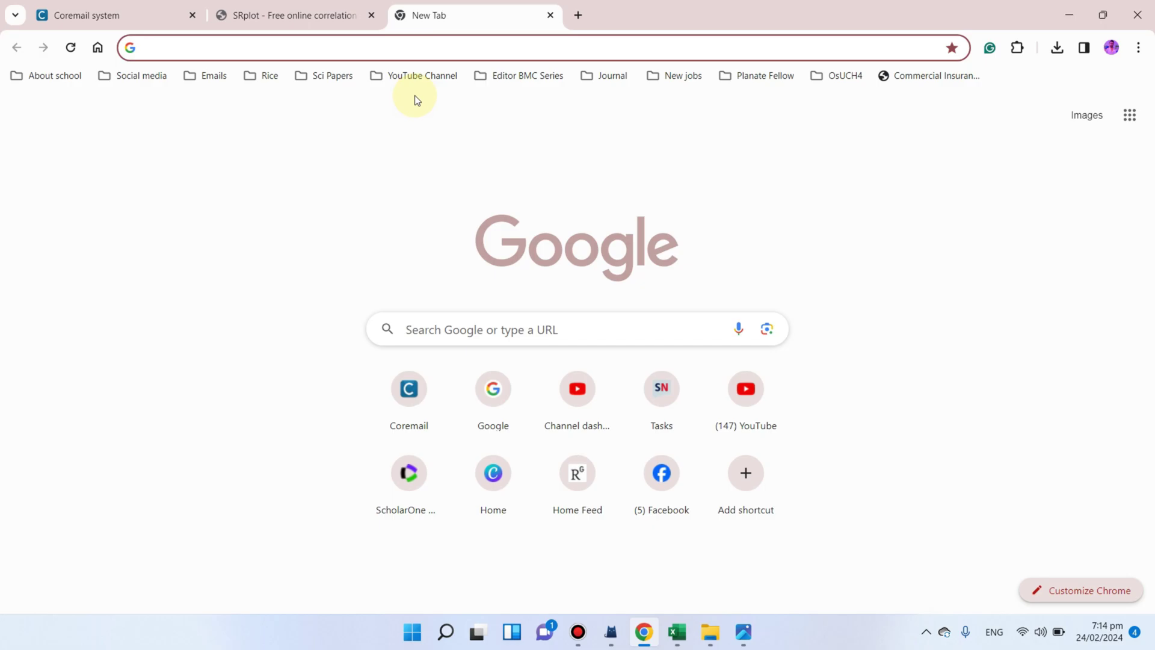
pyautogui.write('b')
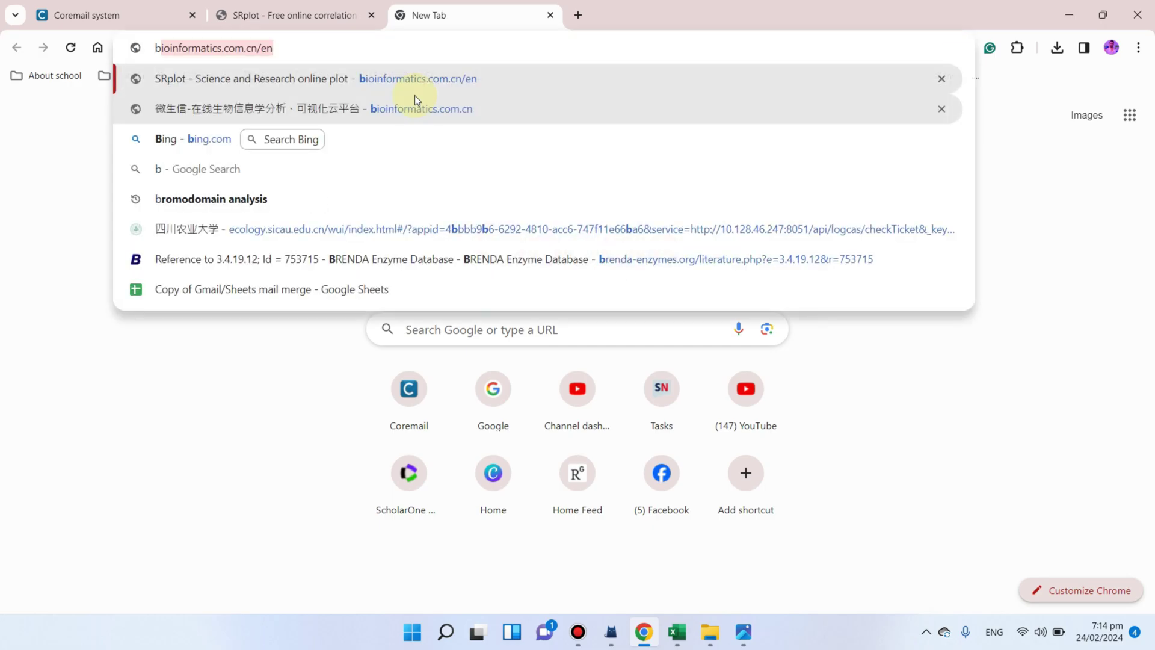
pyautogui.click(331, 48)
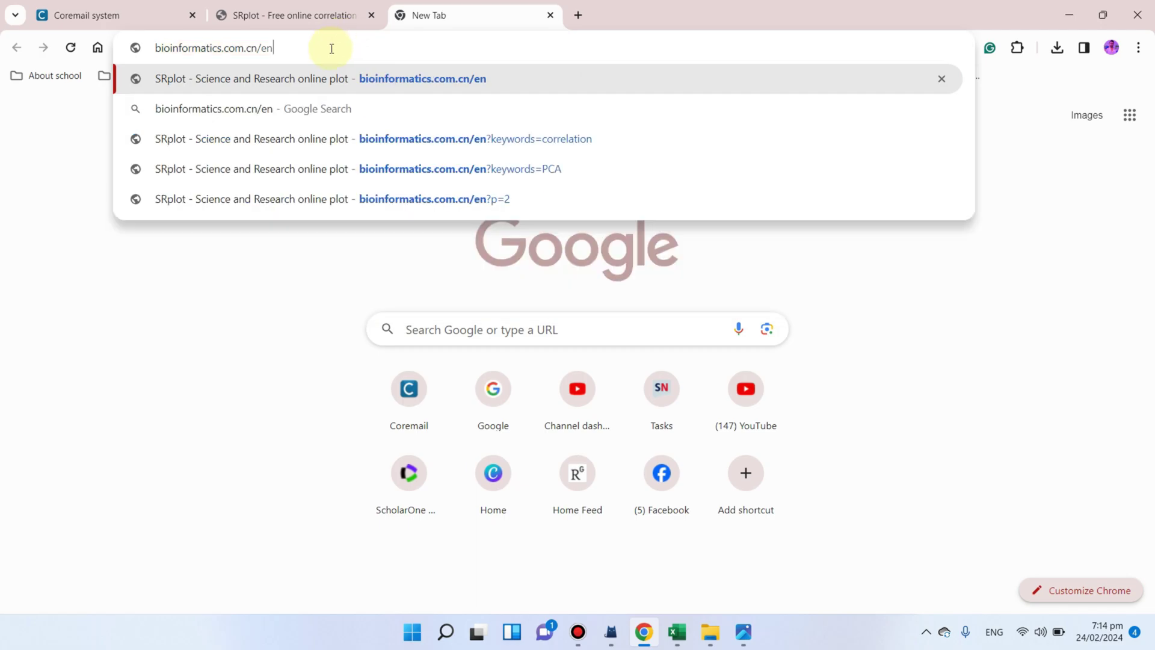
pyautogui.press('Return')
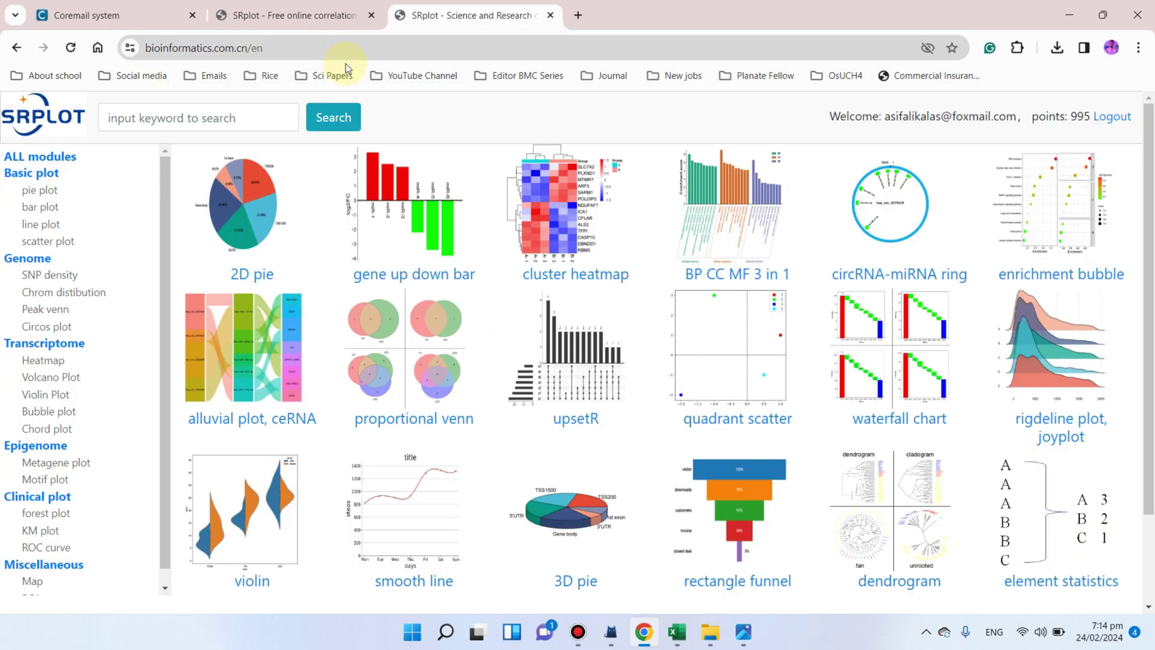
# Look over the SRplot home page's plot gallery, module list and the test account credentials in the footer.
pyautogui.scroll(-2, 915, 170)
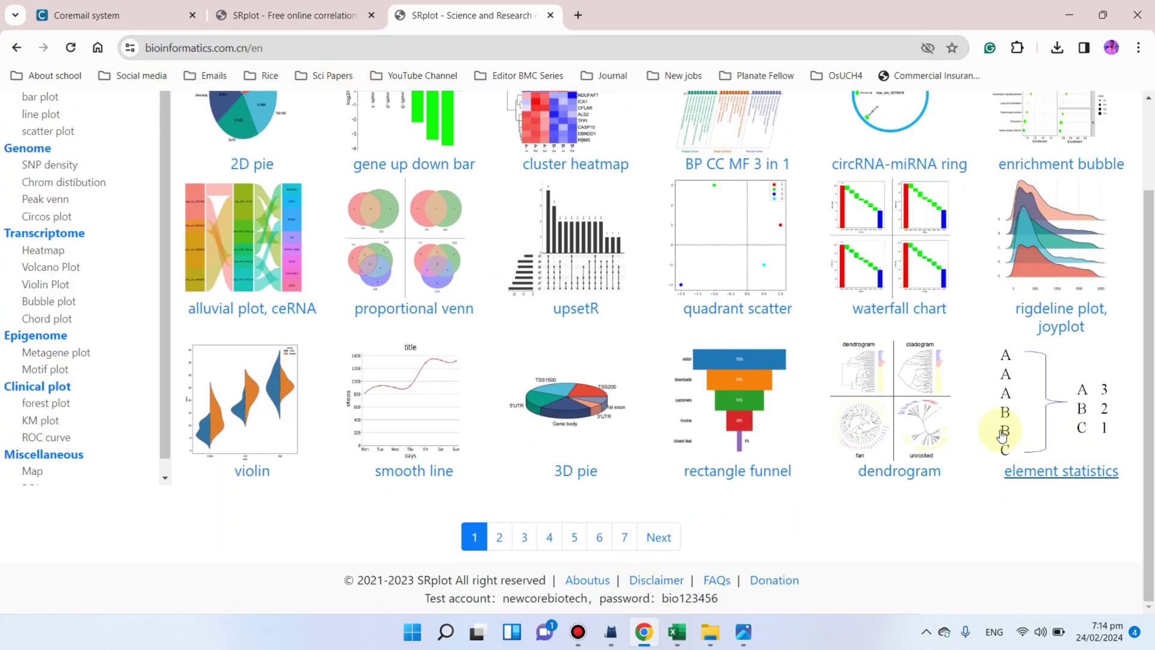
pyautogui.scroll(2, 978, 187)
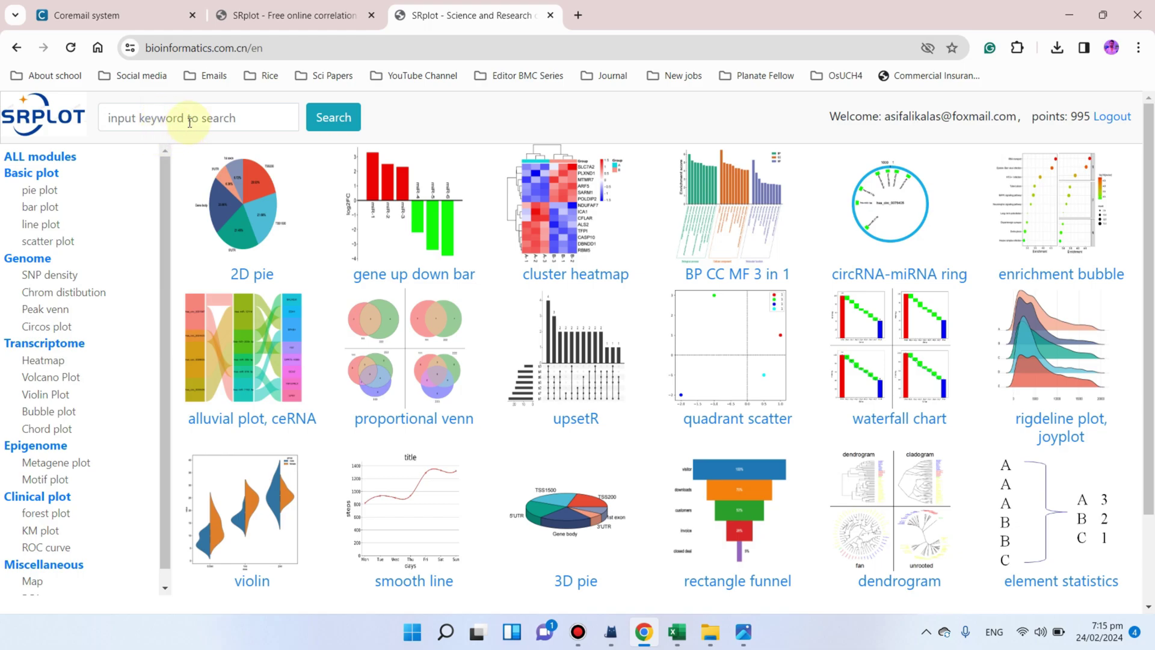
pyautogui.scroll(-3, 361, 271)
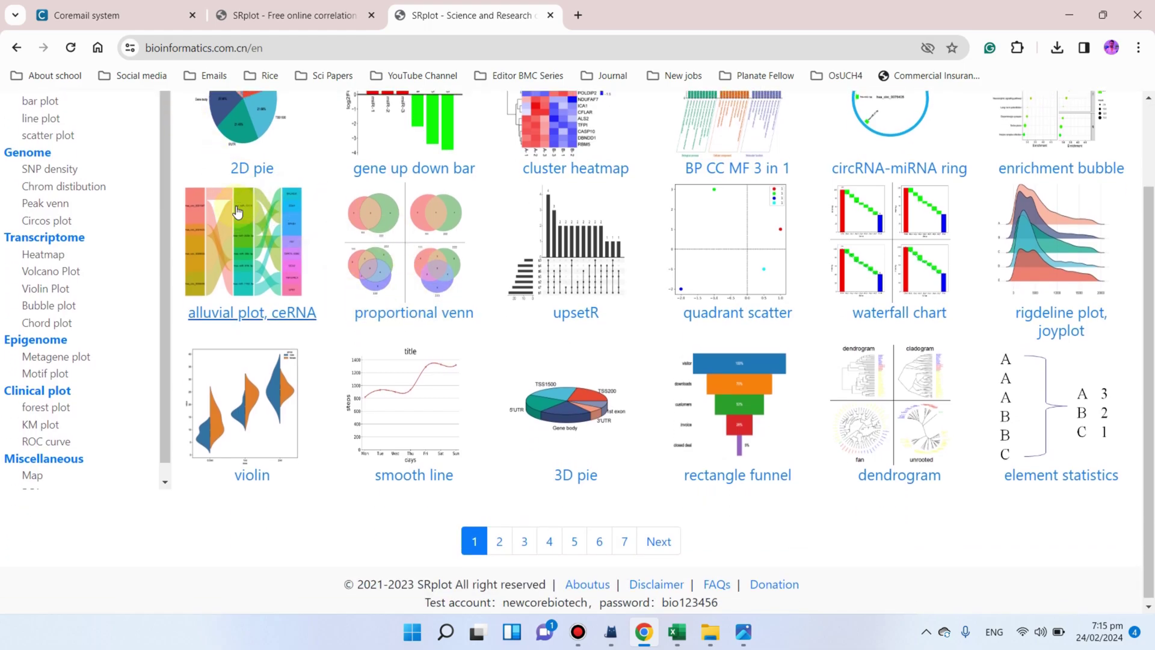
pyautogui.scroll(3, 180, 241)
pyautogui.scroll(-2, 517, 560)
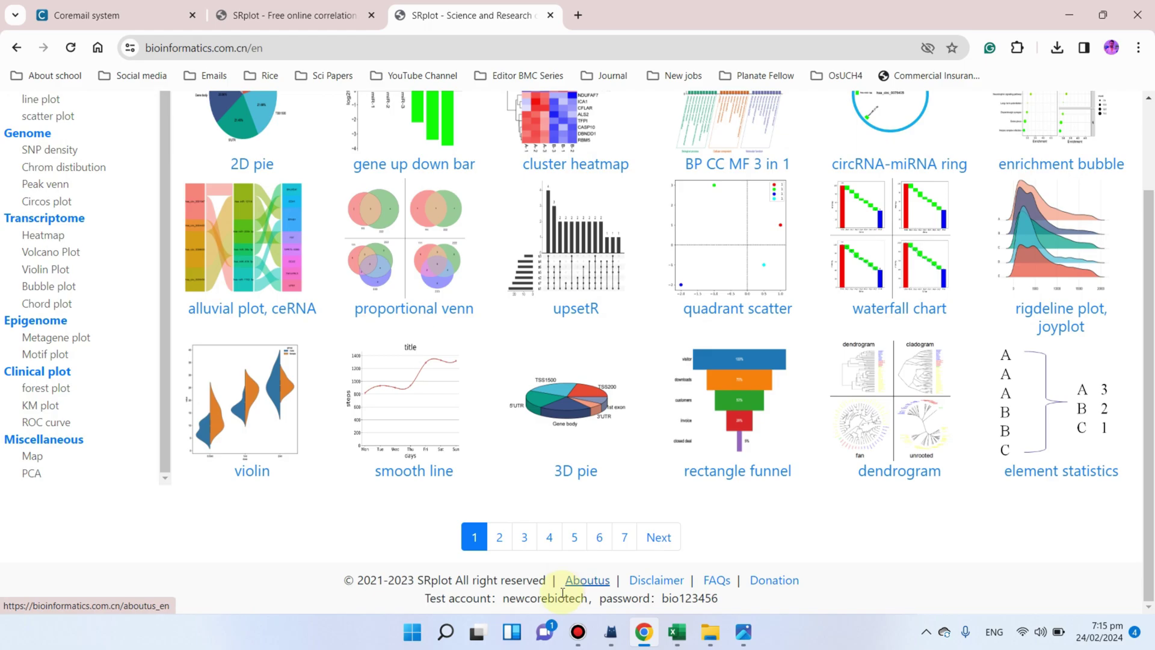
pyautogui.moveTo(503, 598); pyautogui.dragTo(587, 600)
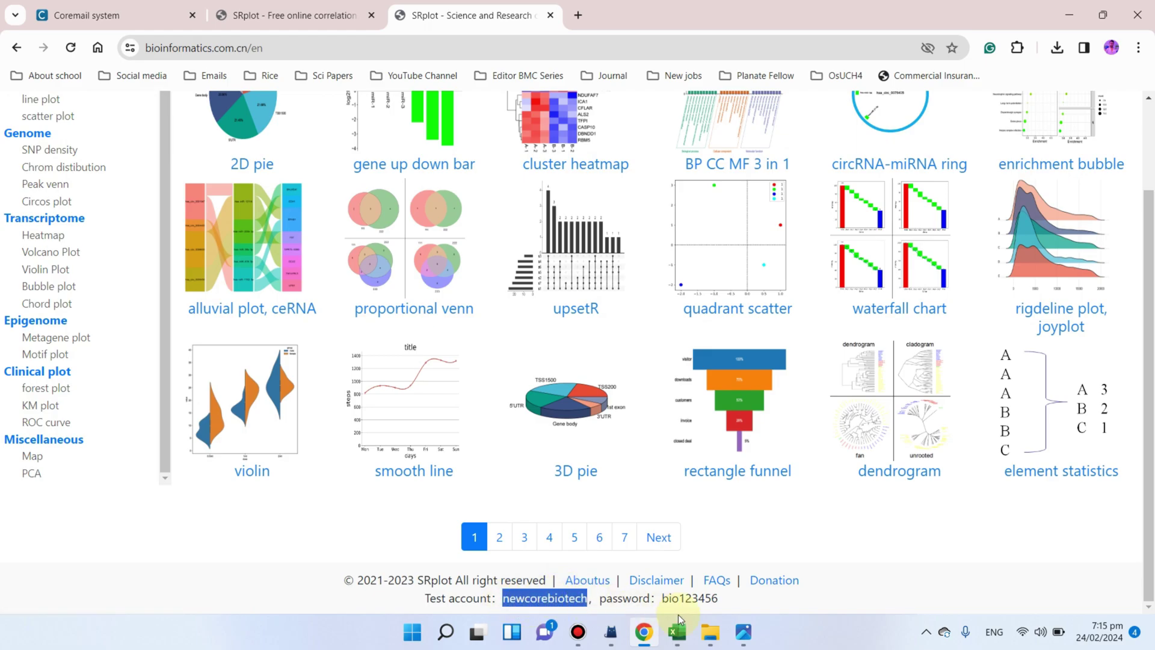
pyautogui.moveTo(720, 599); pyautogui.dragTo(662, 597)
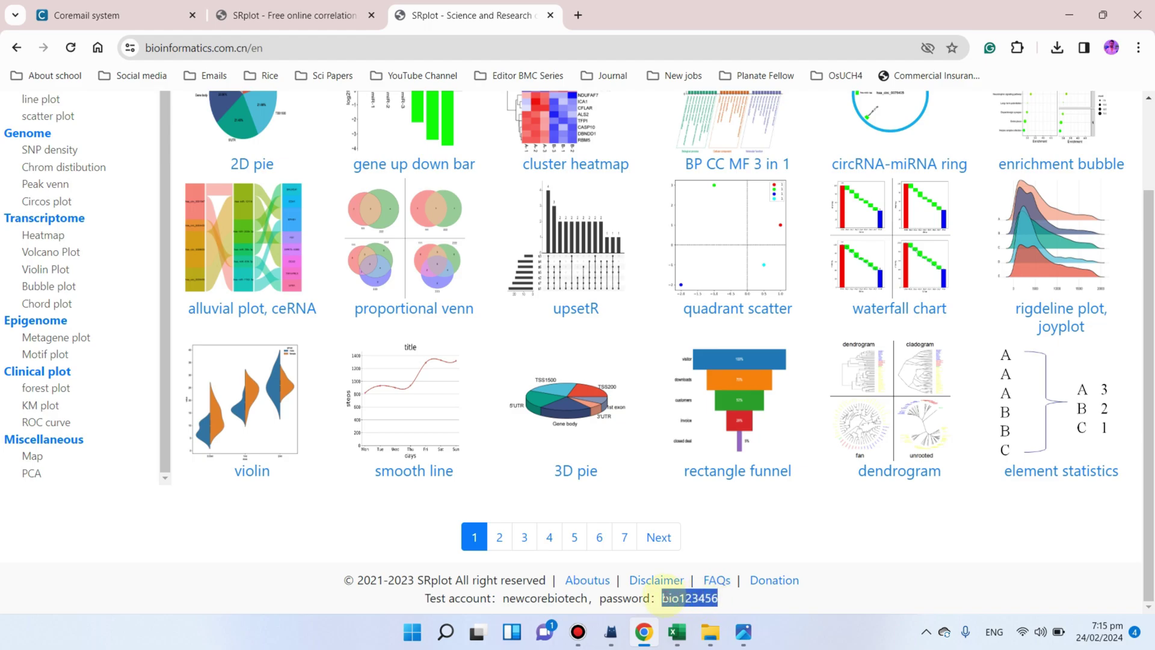
pyautogui.scroll(2, 851, 503)
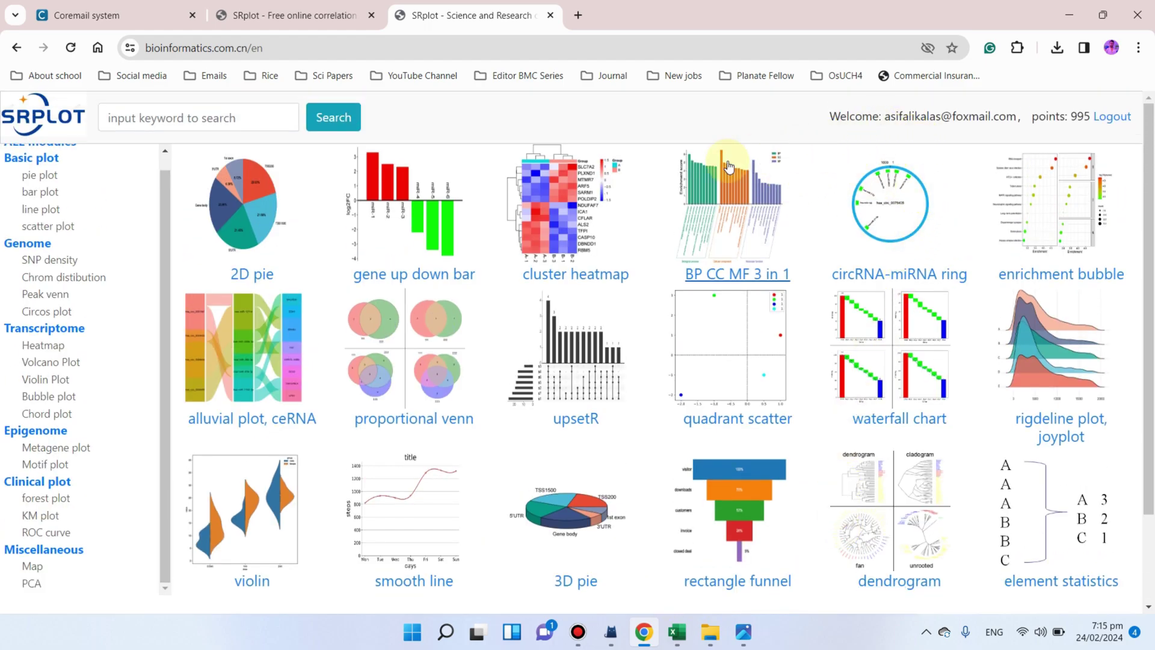
pyautogui.moveTo(168, 203); pyautogui.dragTo(162, 179)
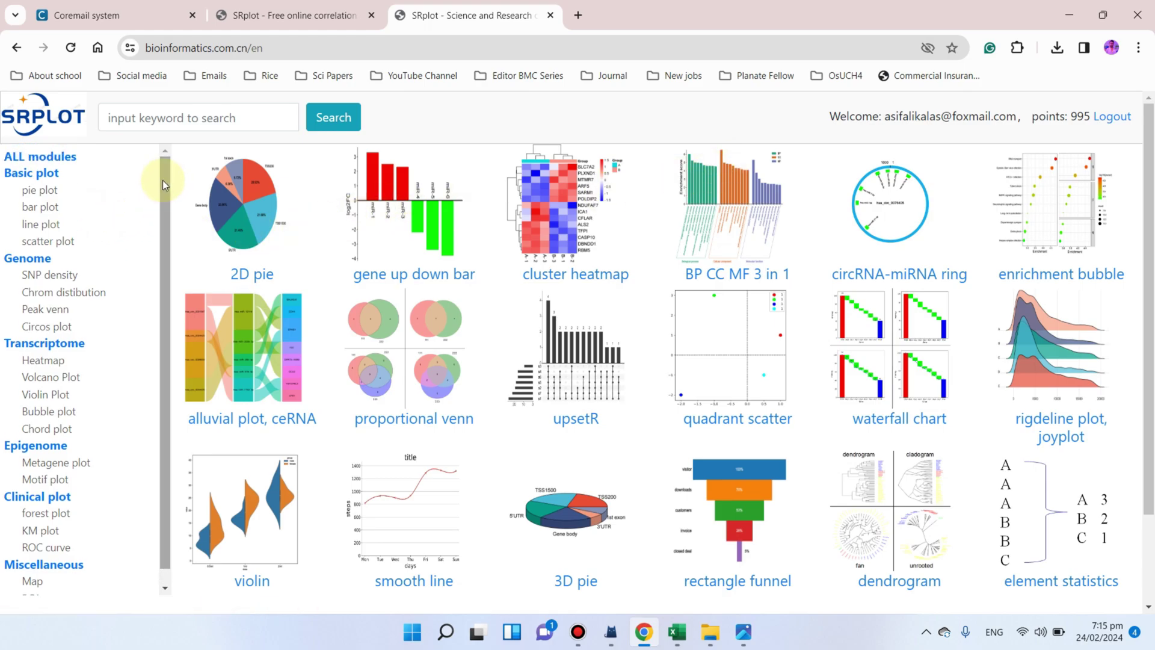
# Search the plot modules for "correlation" and open the correlation module.
pyautogui.click(156, 122)
pyautogui.write('corre')
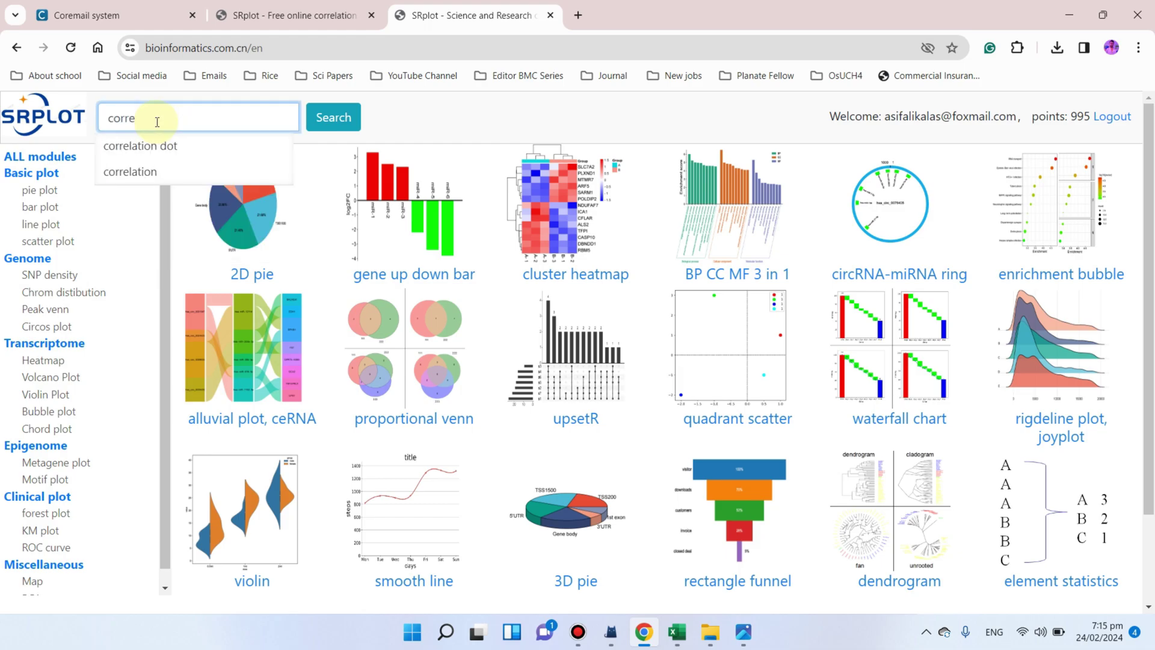
pyautogui.click(171, 171)
pyautogui.press('Return')
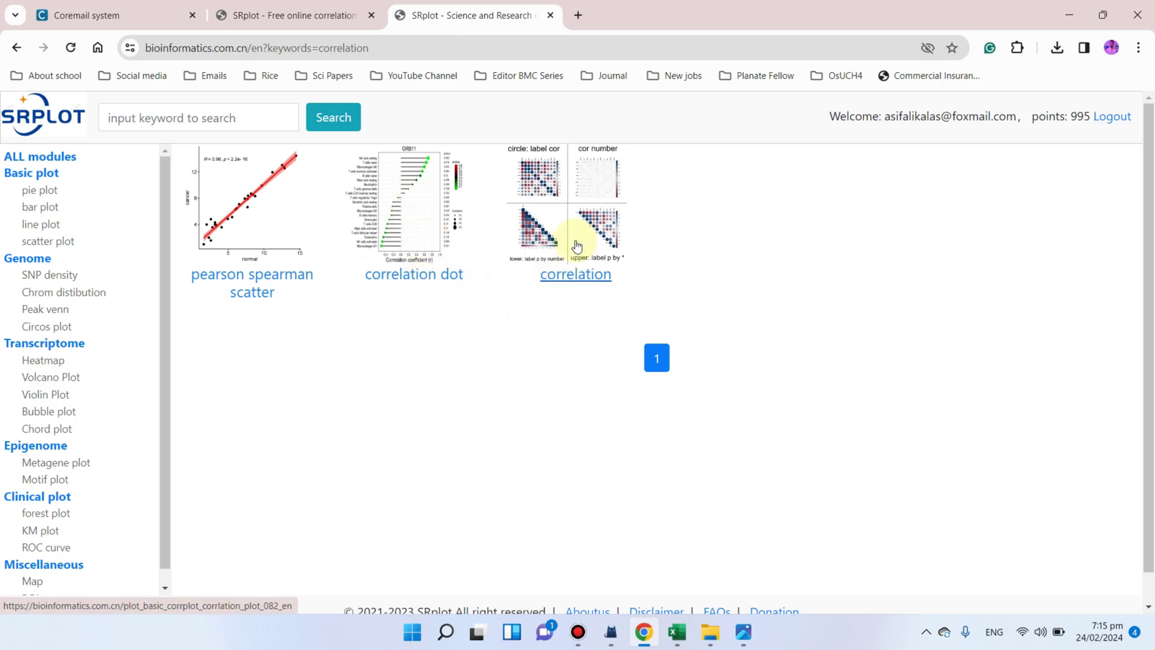
pyautogui.click(582, 280)
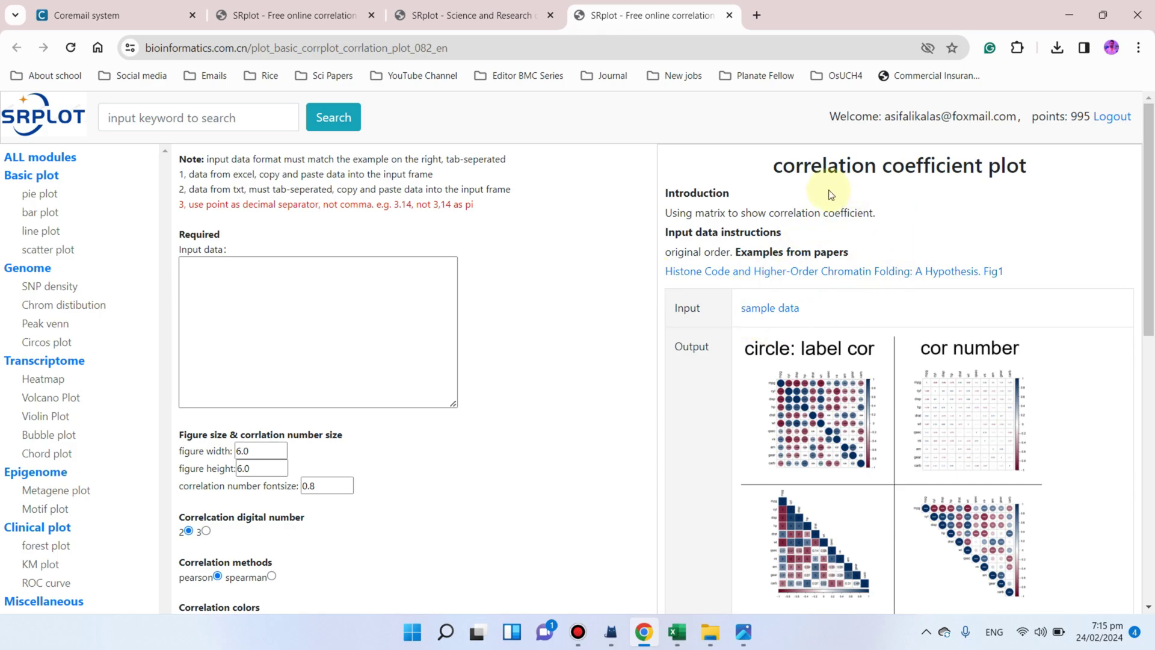
# Review the correlation coefficient plot page's input data field, plotting options and example outputs.
pyautogui.click(237, 271)
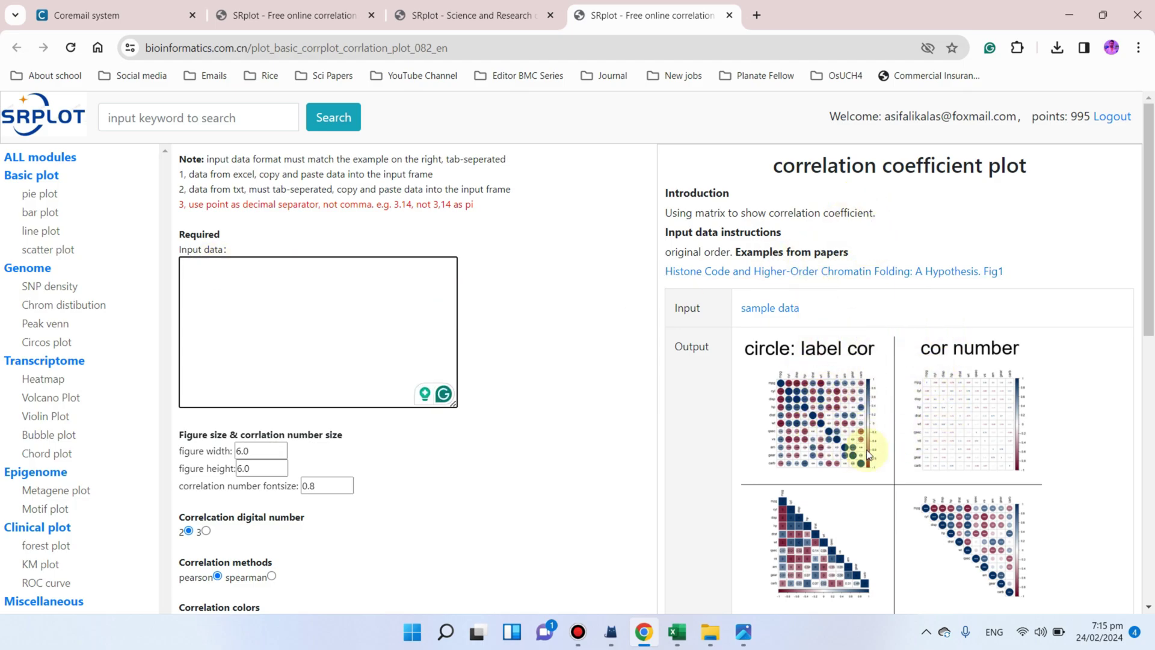
pyautogui.scroll(-3, 912, 400)
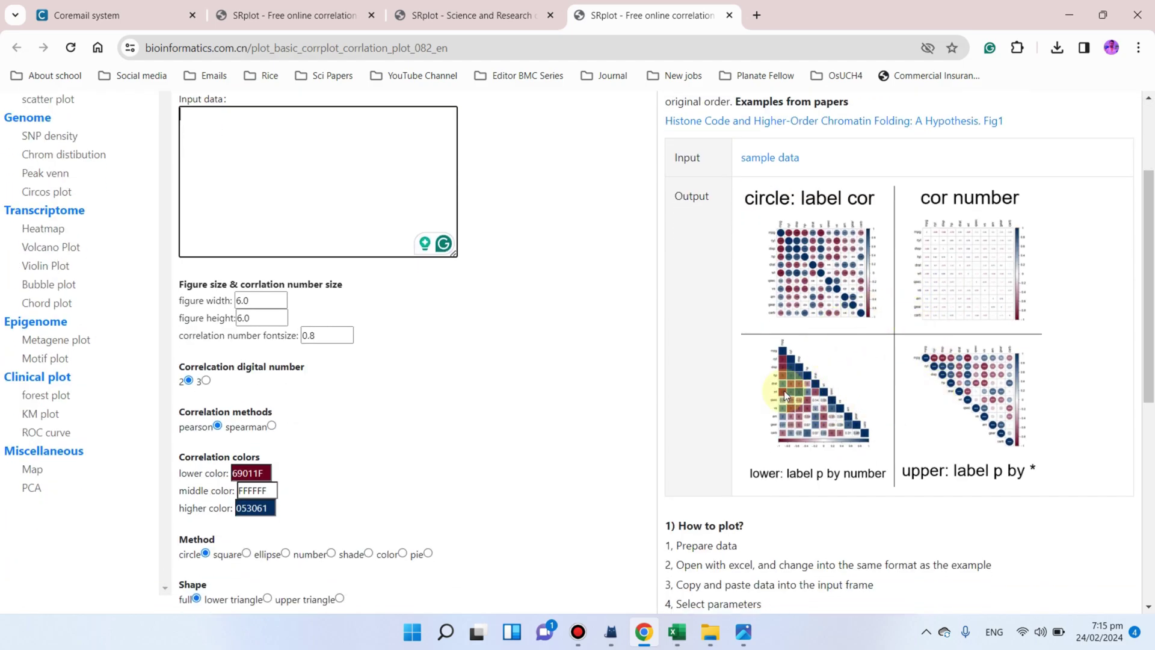
pyautogui.scroll(3, 256, 325)
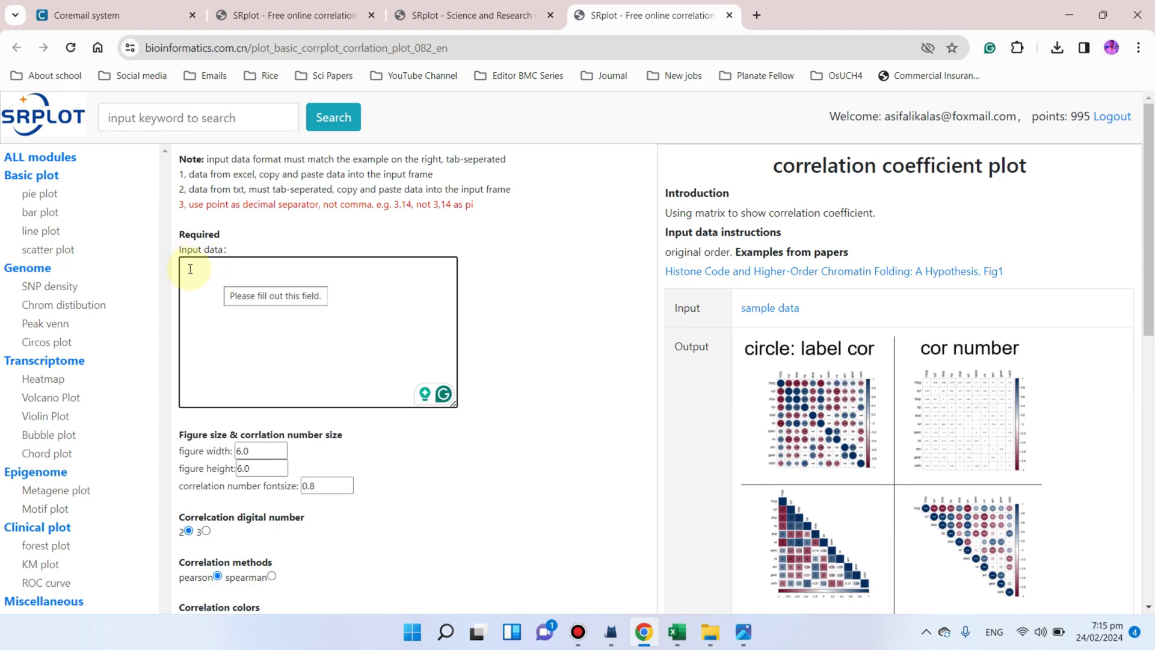
# Switch to the 082_sample_data_en.xlsx workbook in Excel and examine the sample names listed in column A.
pyautogui.click(677, 632)
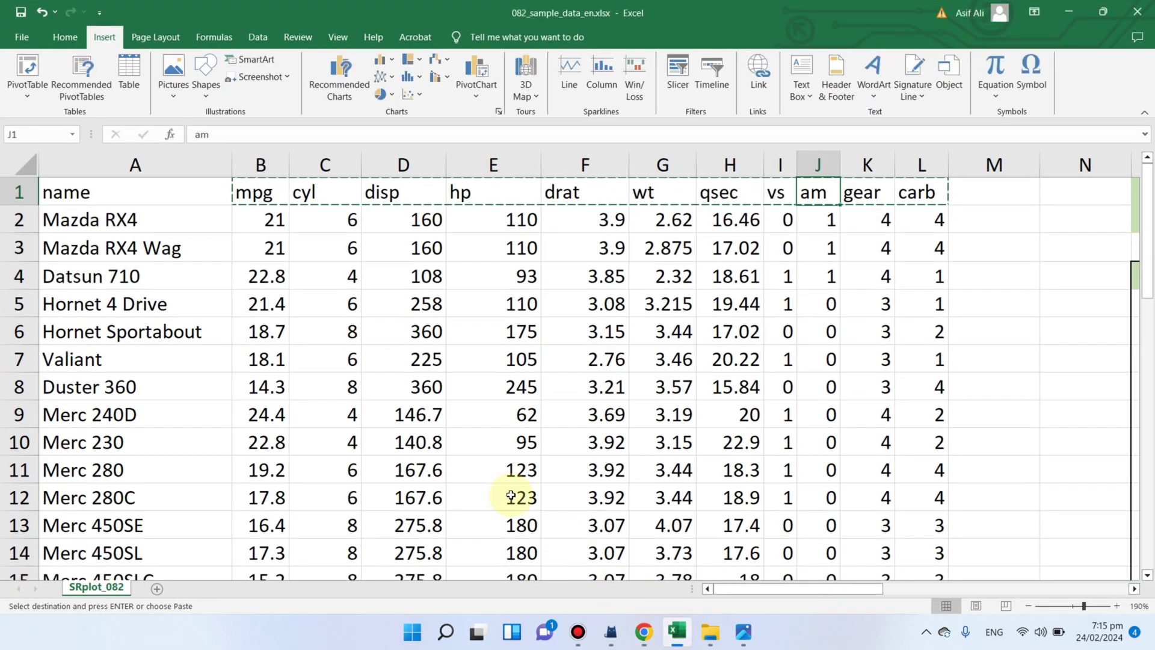
pyautogui.click(145, 191)
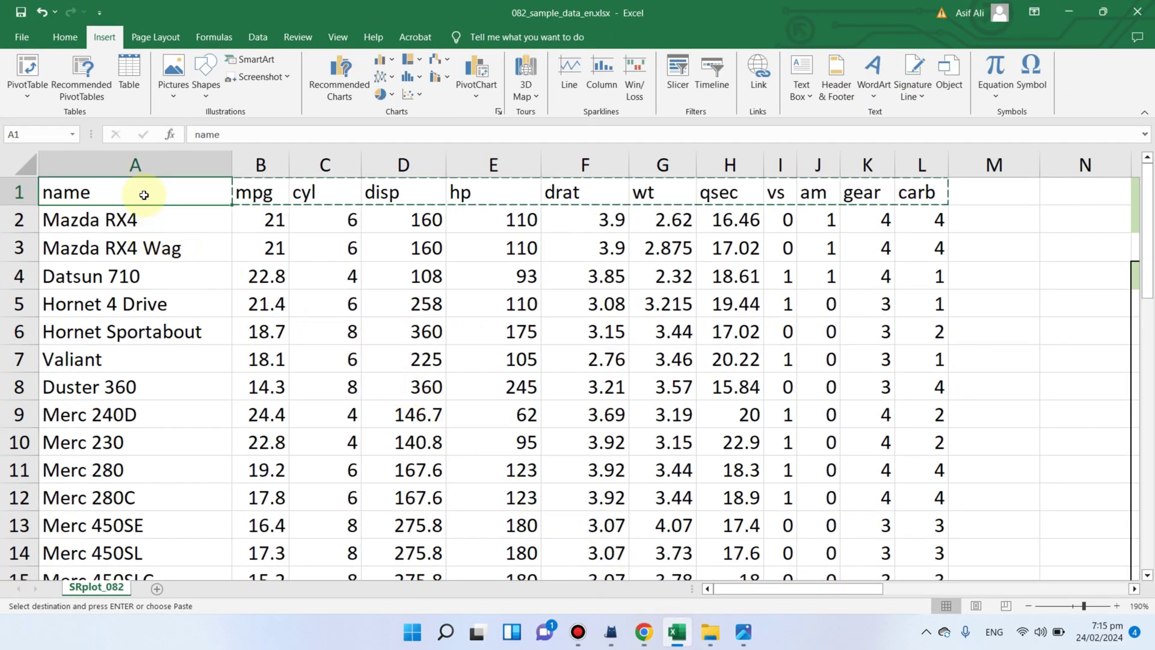
pyautogui.click(143, 224)
pyautogui.click(147, 248)
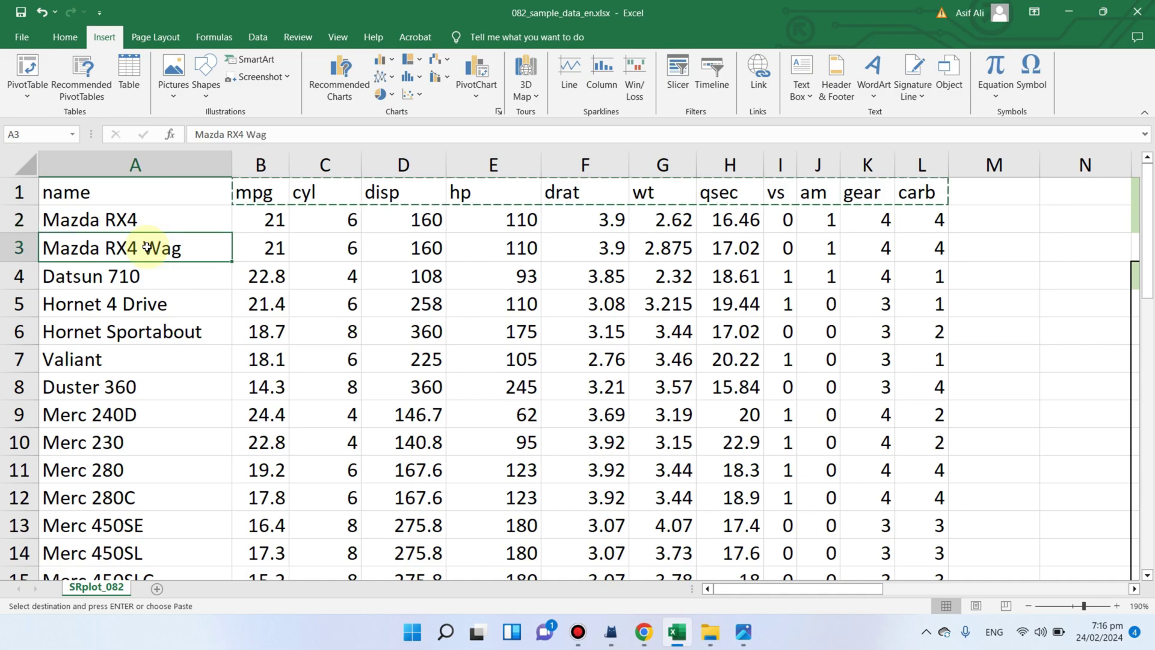
pyautogui.click(155, 276)
pyautogui.click(158, 304)
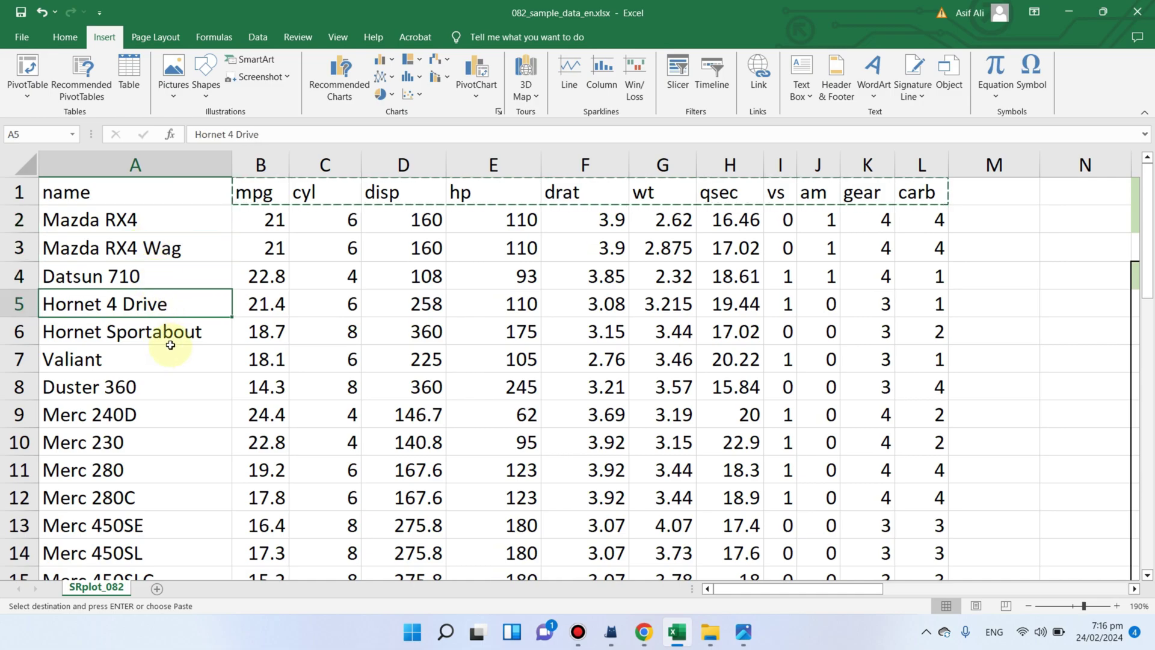
pyautogui.click(160, 331)
pyautogui.click(158, 364)
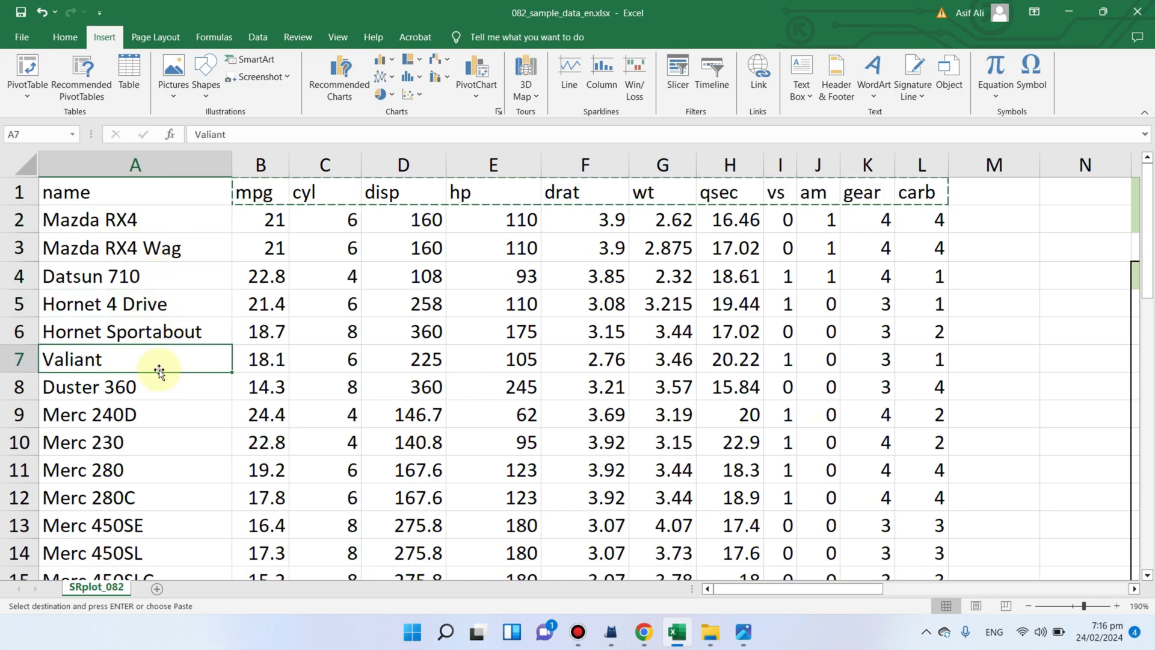
pyautogui.click(99, 229)
pyautogui.click(139, 259)
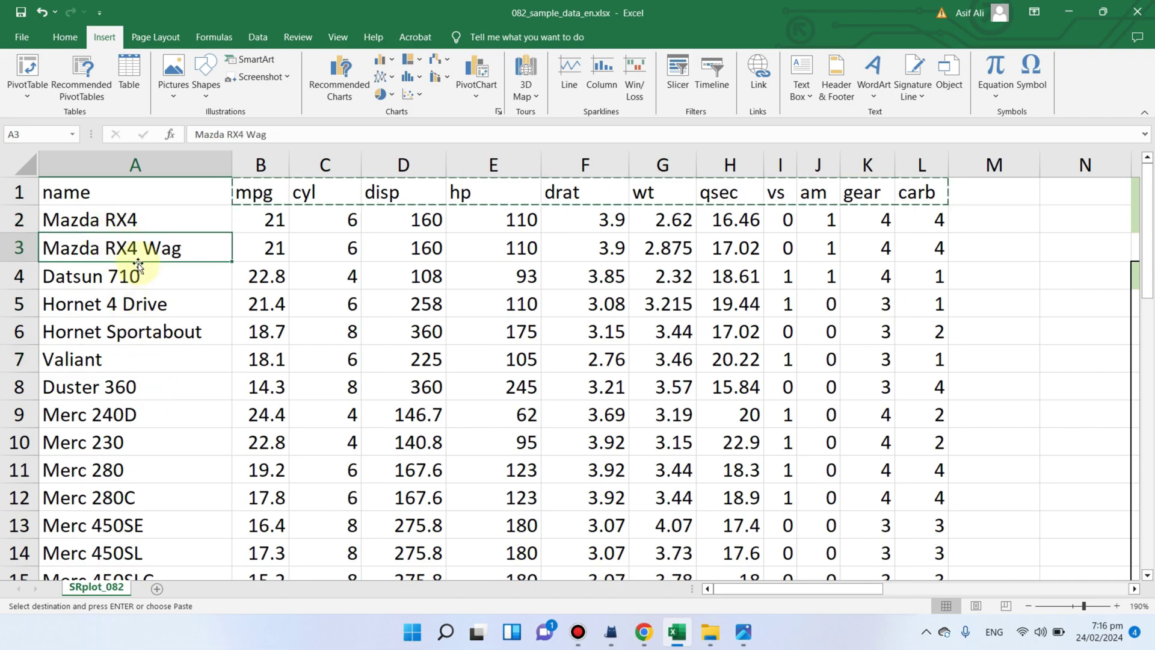
pyautogui.scroll(-3, 129, 297)
pyautogui.scroll(3, 150, 343)
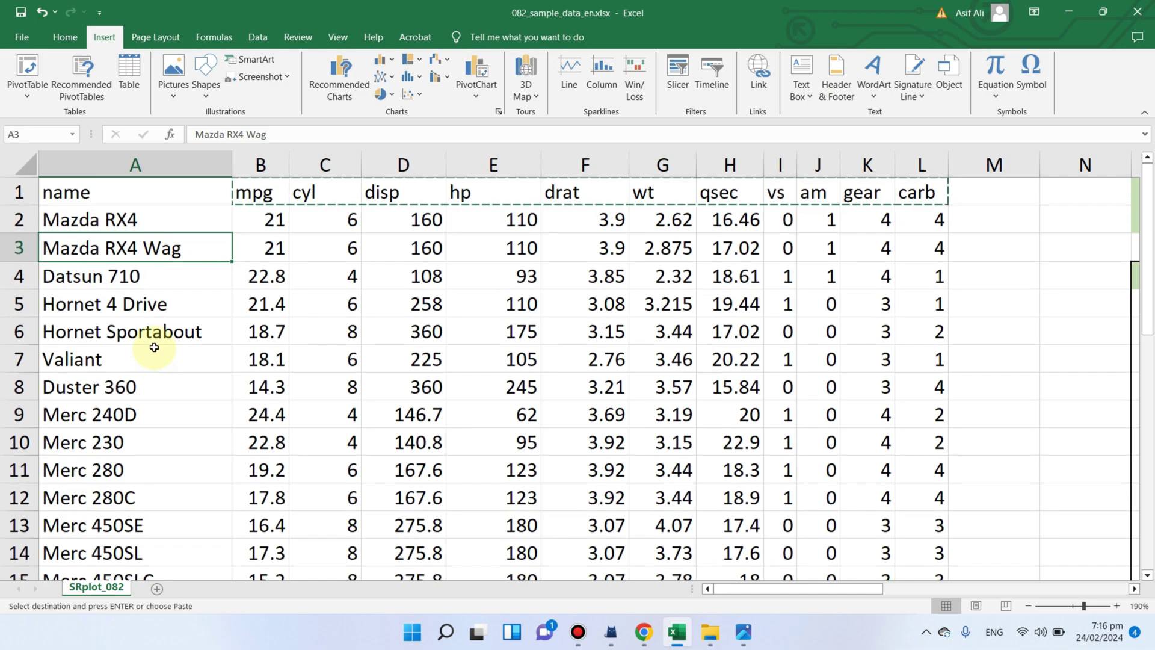
# Examine the variable headers mpg, cyl and disp in row 1 and the numeric values beneath them.
pyautogui.click(227, 193)
pyautogui.click(274, 184)
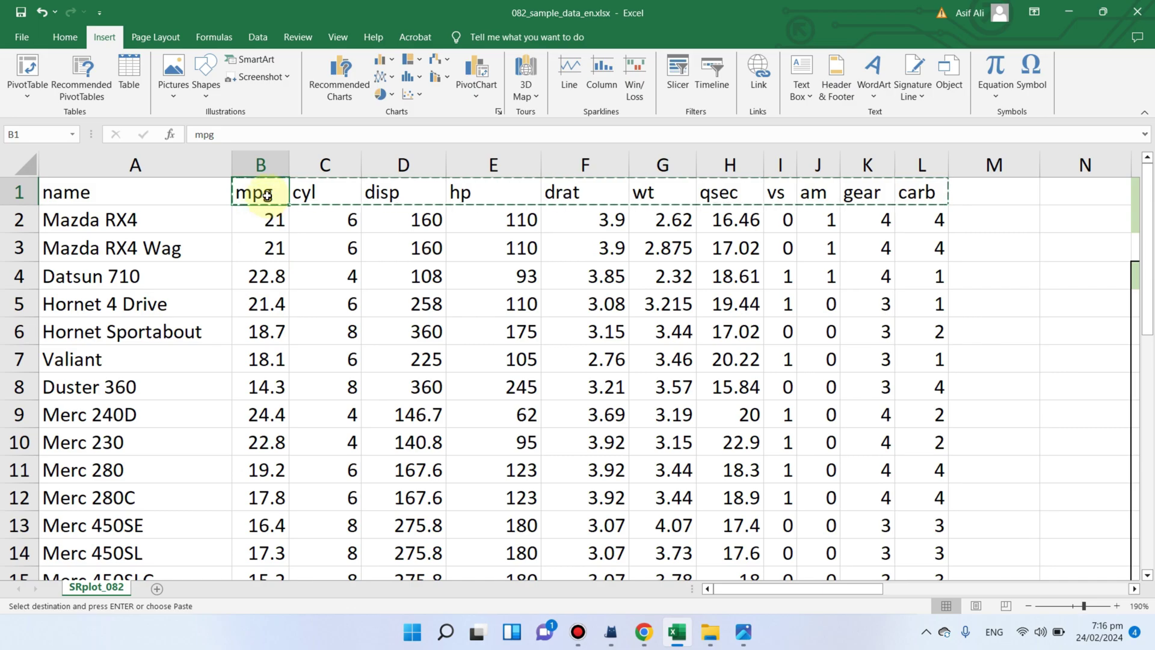
pyautogui.scroll(-5, 273, 225)
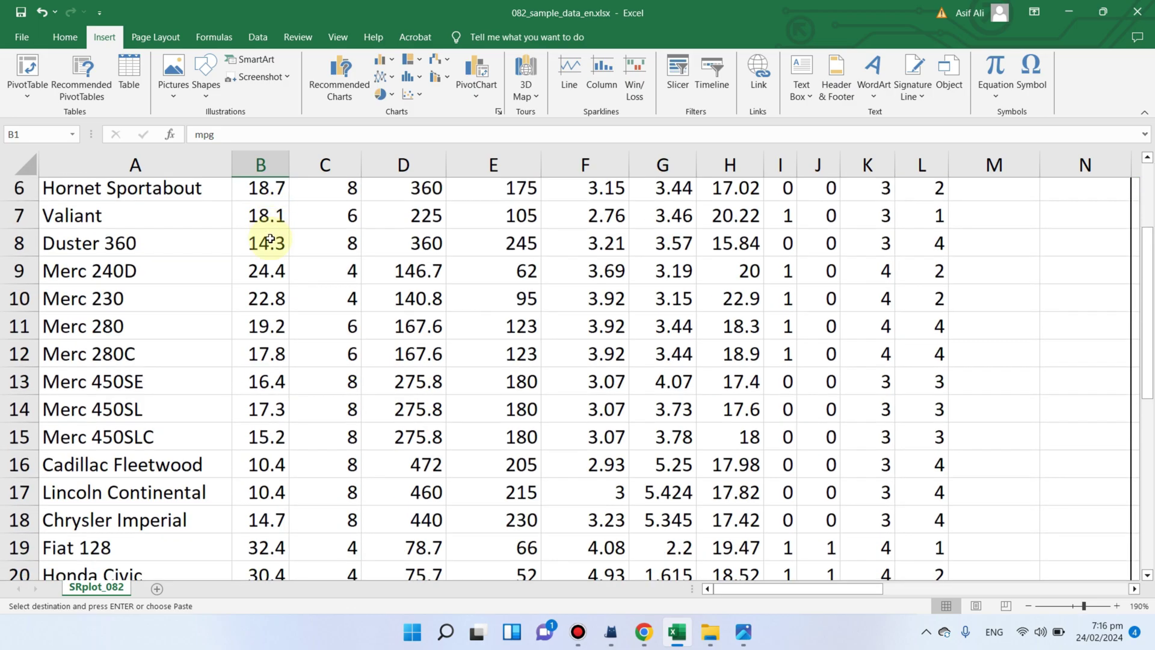
pyautogui.scroll(-4, 276, 378)
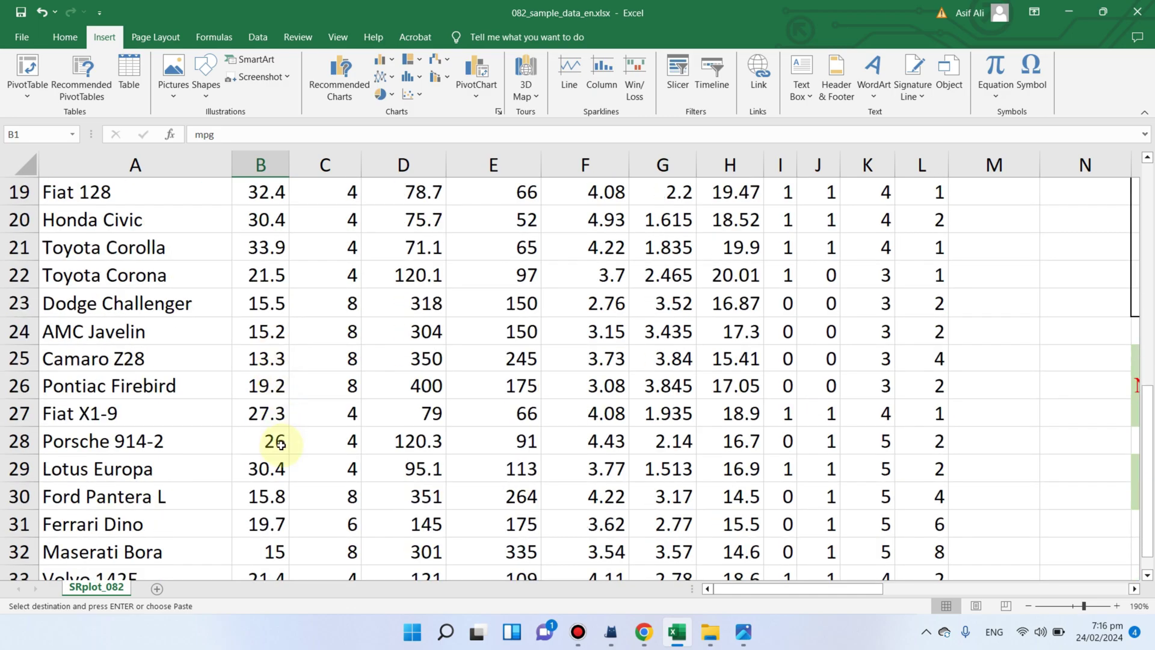
pyautogui.scroll(9, 278, 441)
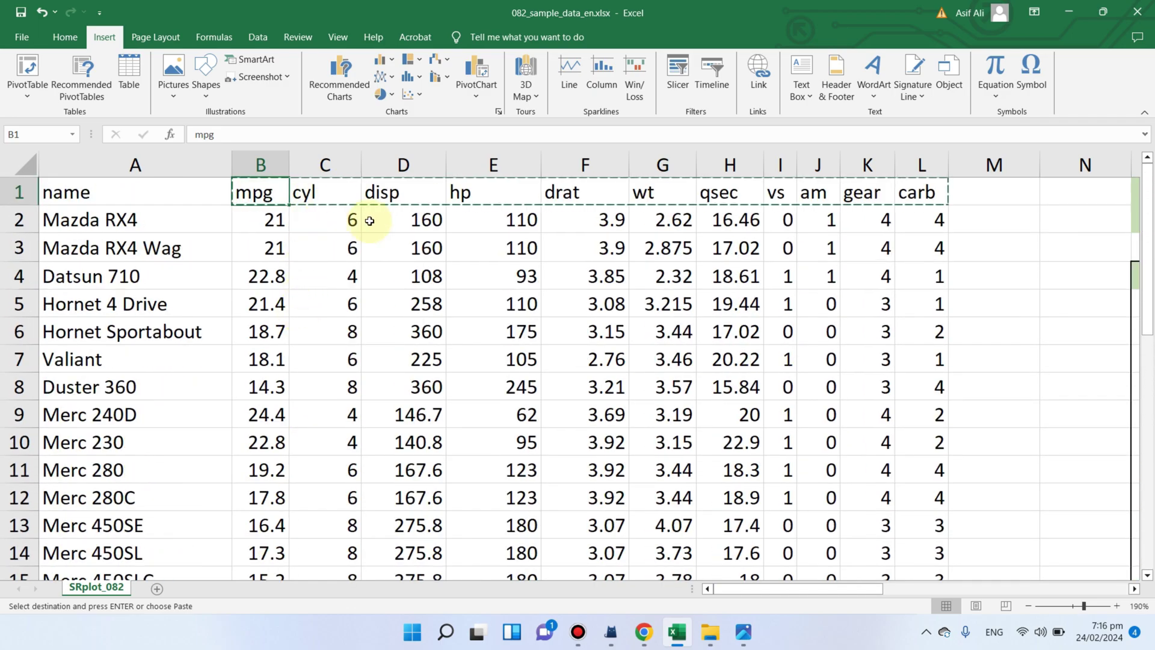
pyautogui.click(344, 188)
pyautogui.click(407, 193)
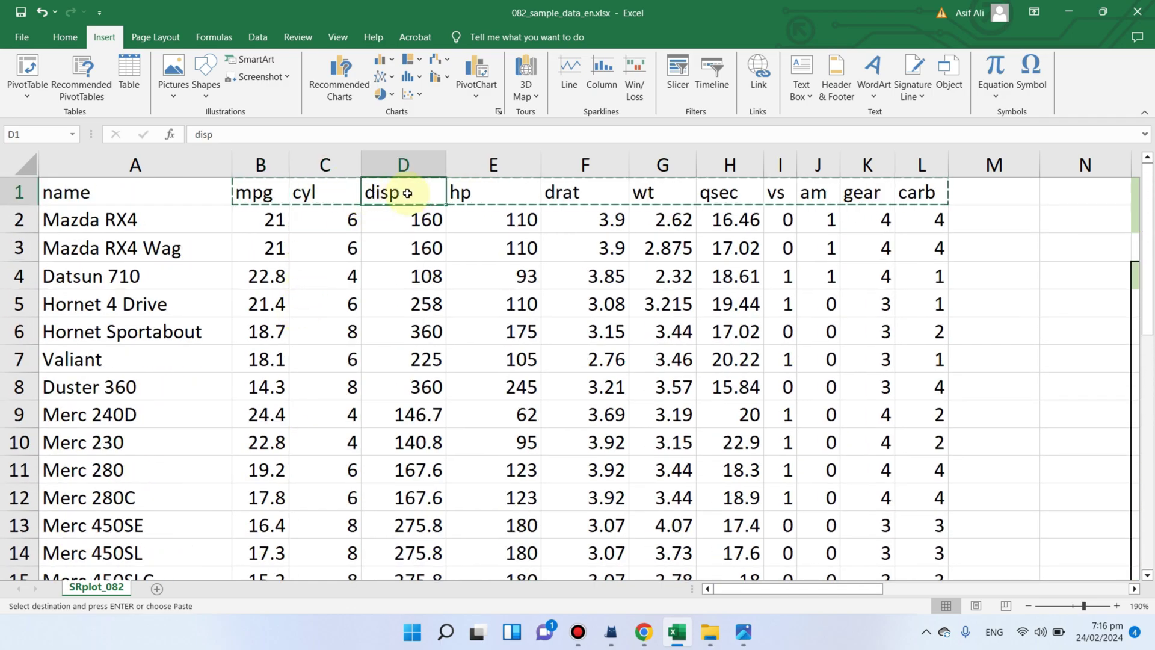
pyautogui.click(329, 194)
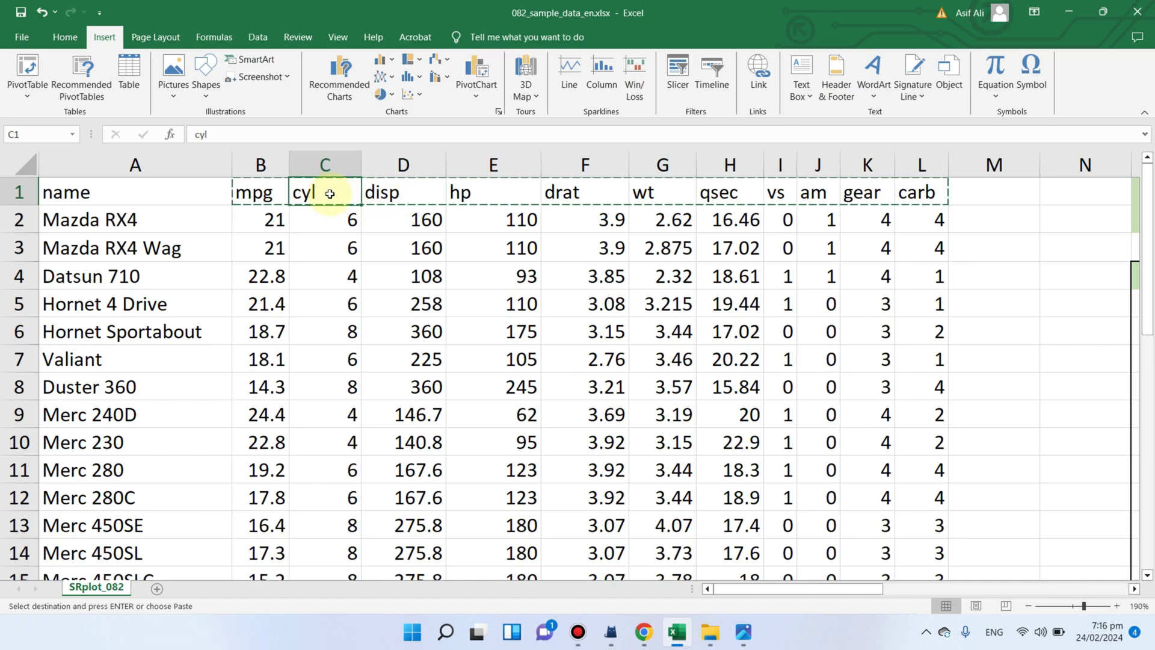
# Examine the remaining variable headers in row 1, from disp, hp and drat through gear and carb.
pyautogui.click(416, 194)
pyautogui.click(492, 197)
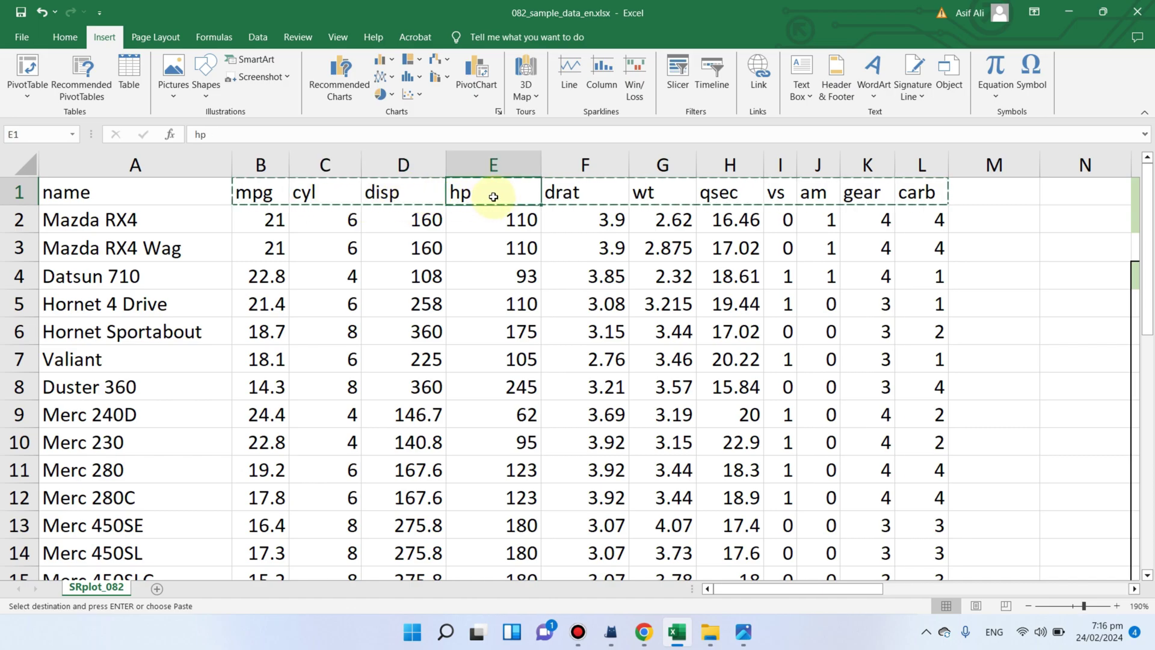
pyautogui.click(587, 194)
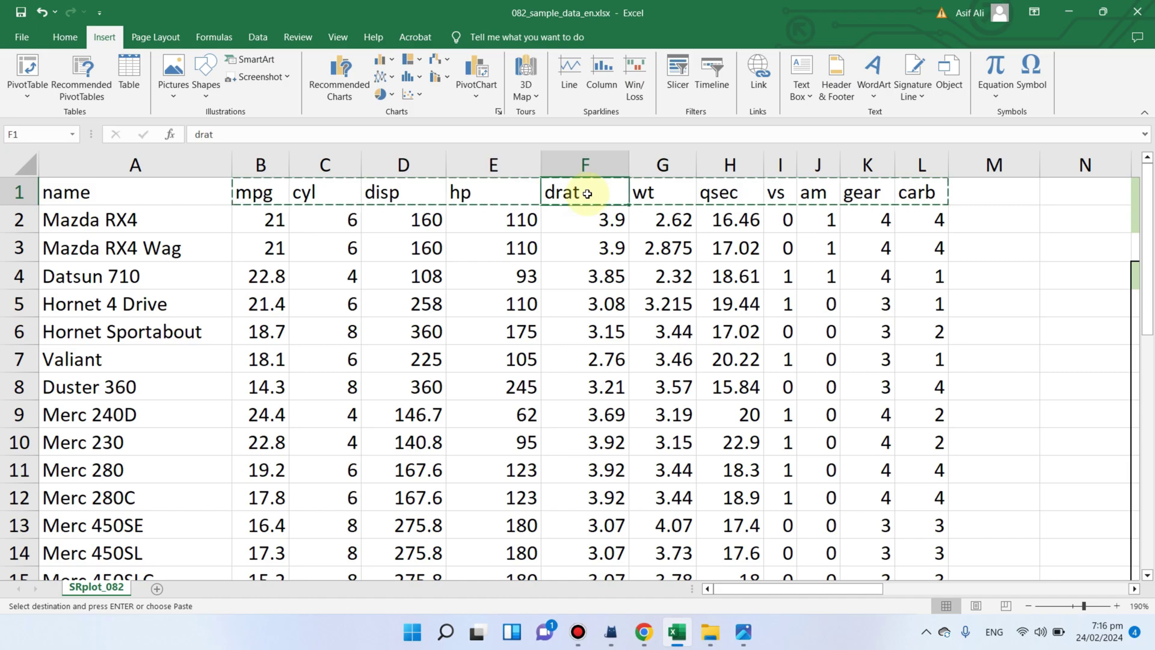
pyautogui.click(660, 193)
pyautogui.click(738, 196)
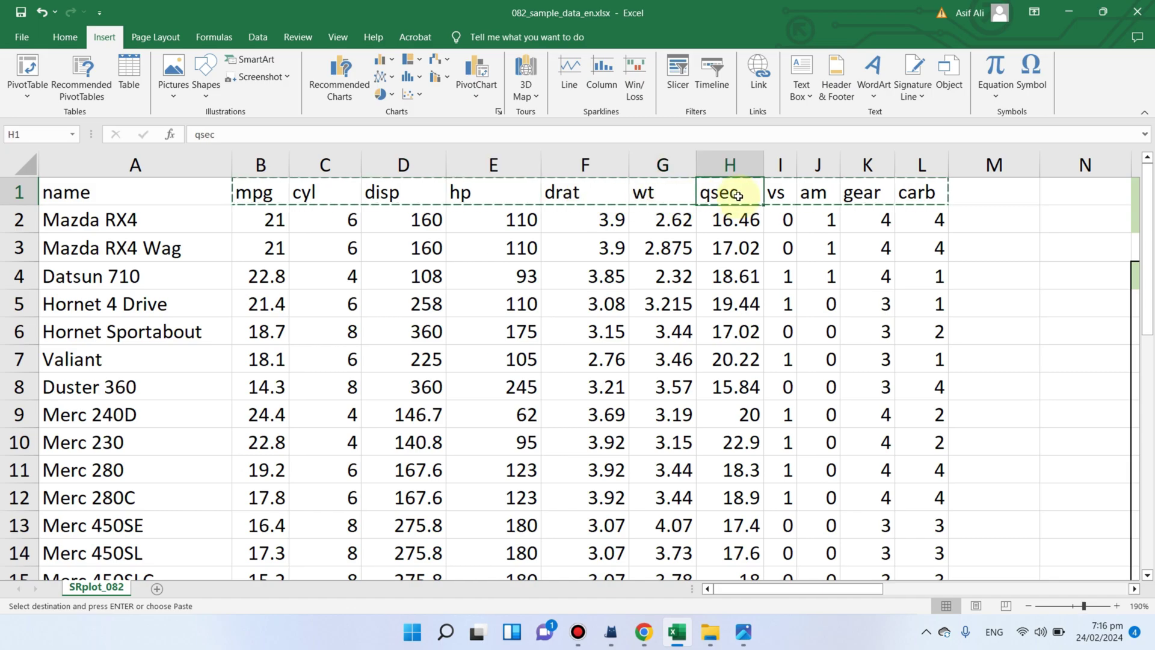
pyautogui.click(787, 194)
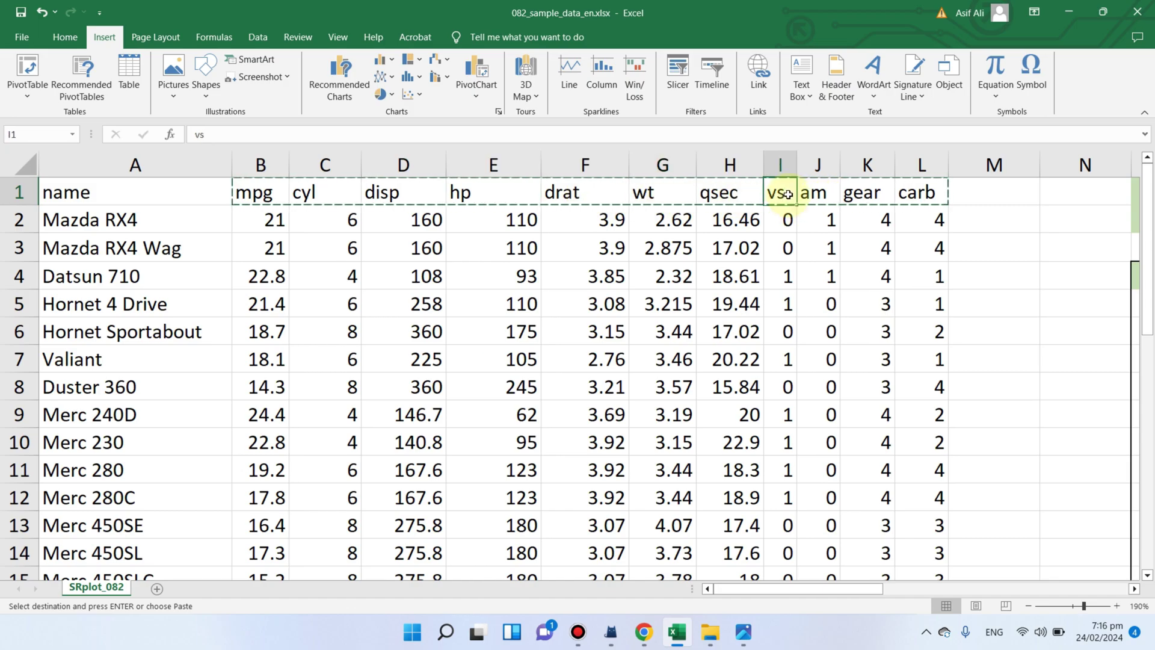
pyautogui.click(820, 196)
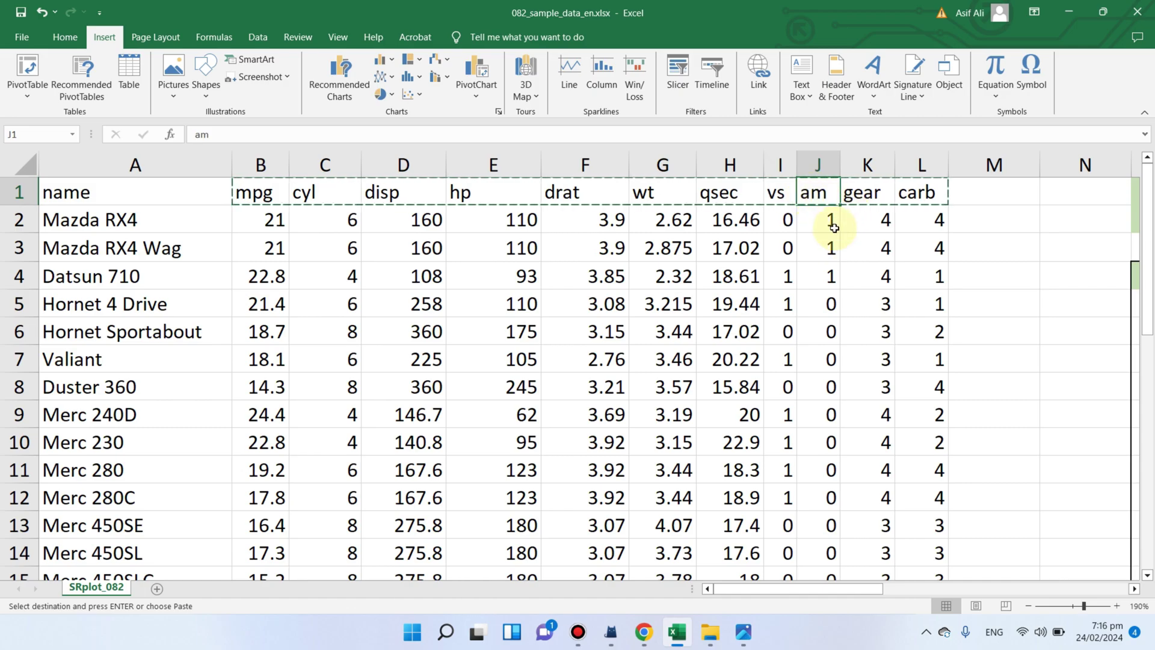
pyautogui.click(871, 194)
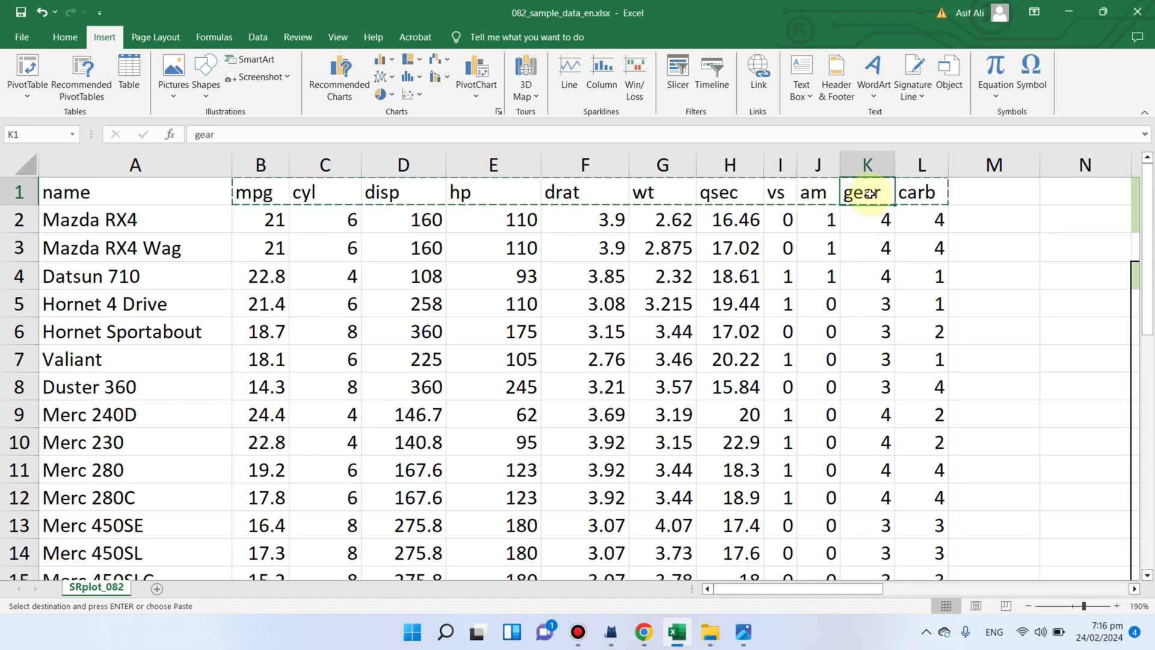
pyautogui.click(916, 196)
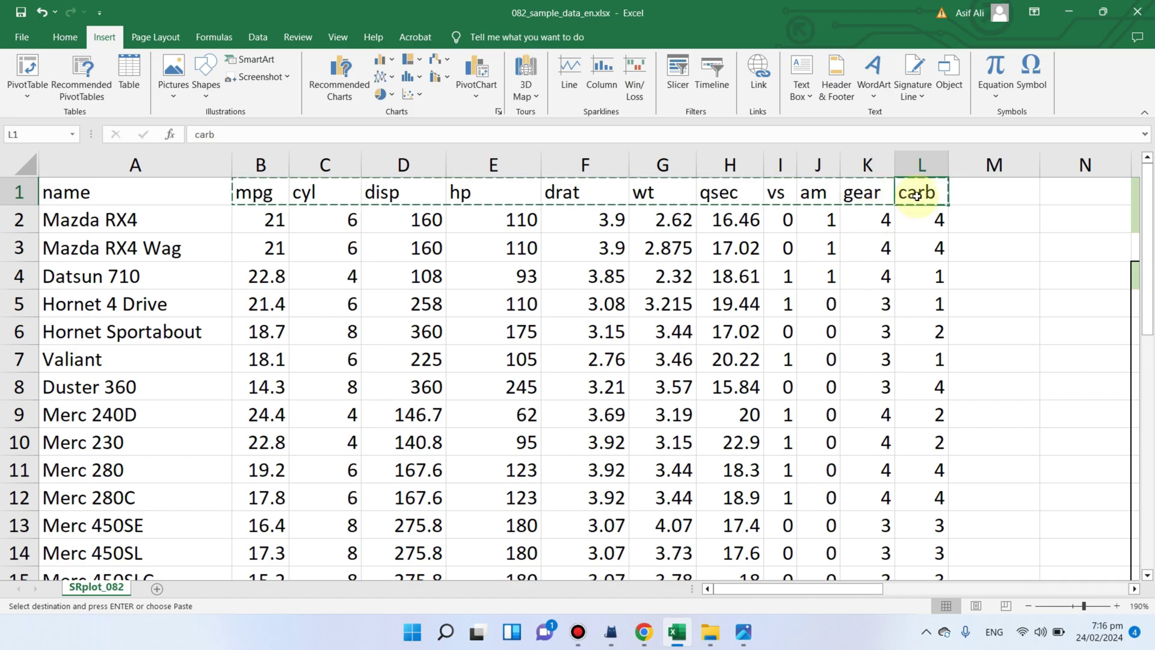
# Look through the sample rows under the mpg header and the sample names in column A.
pyautogui.click(266, 197)
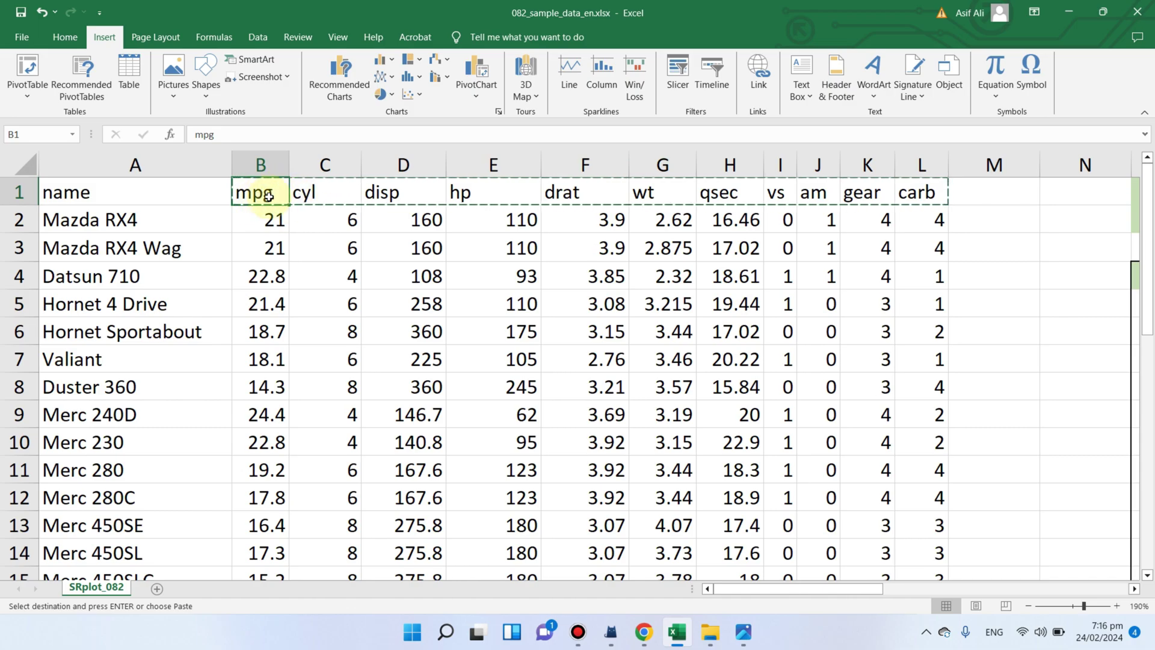
pyautogui.scroll(-3, 270, 361)
pyautogui.scroll(3, 271, 409)
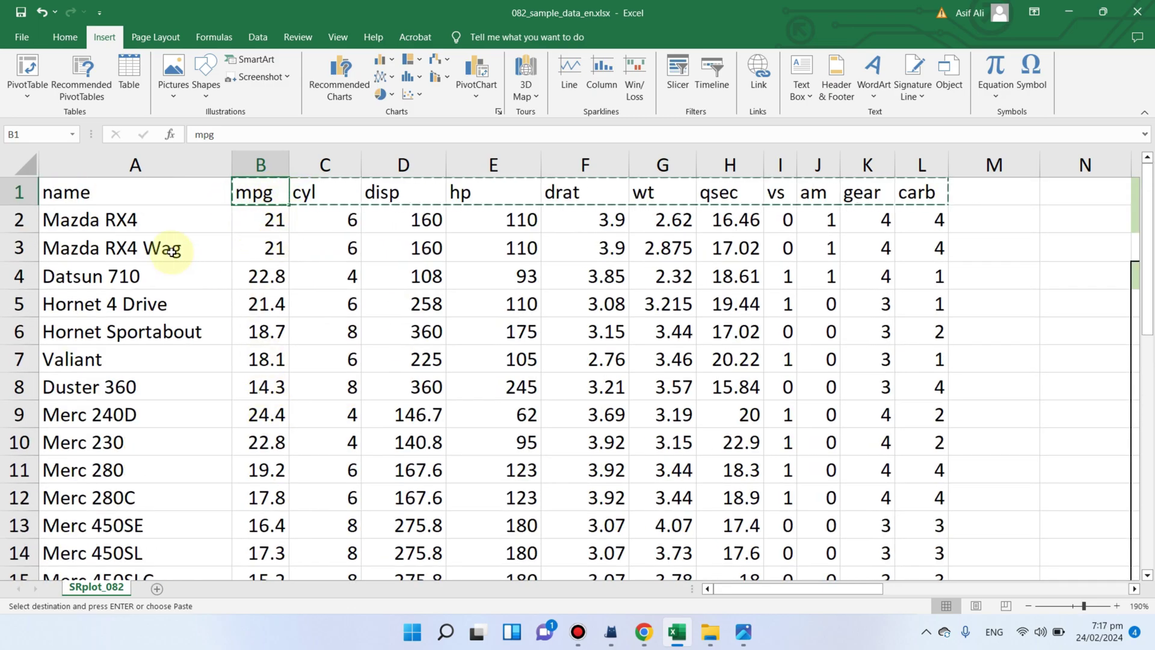
pyautogui.scroll(-2, 165, 258)
pyautogui.scroll(2, 156, 361)
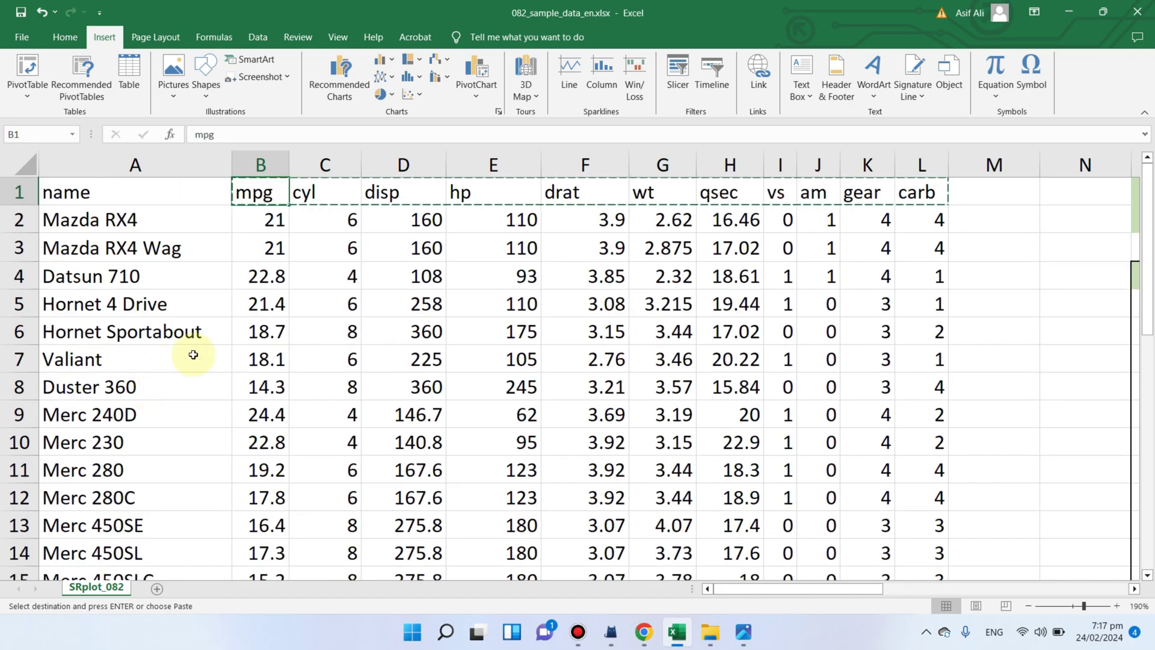
pyautogui.scroll(-2, 151, 362)
pyautogui.scroll(2, 132, 271)
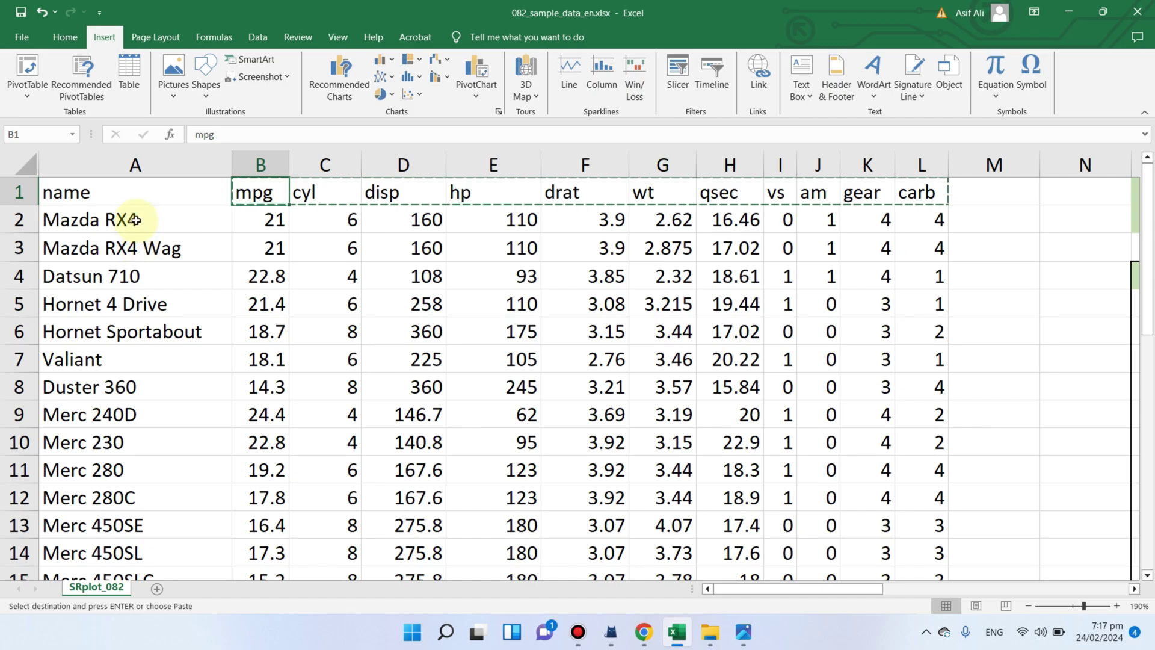
# Compare the mpg column with the cyl, disp, hp and drat variables as candidates for correlation.
pyautogui.click(267, 168)
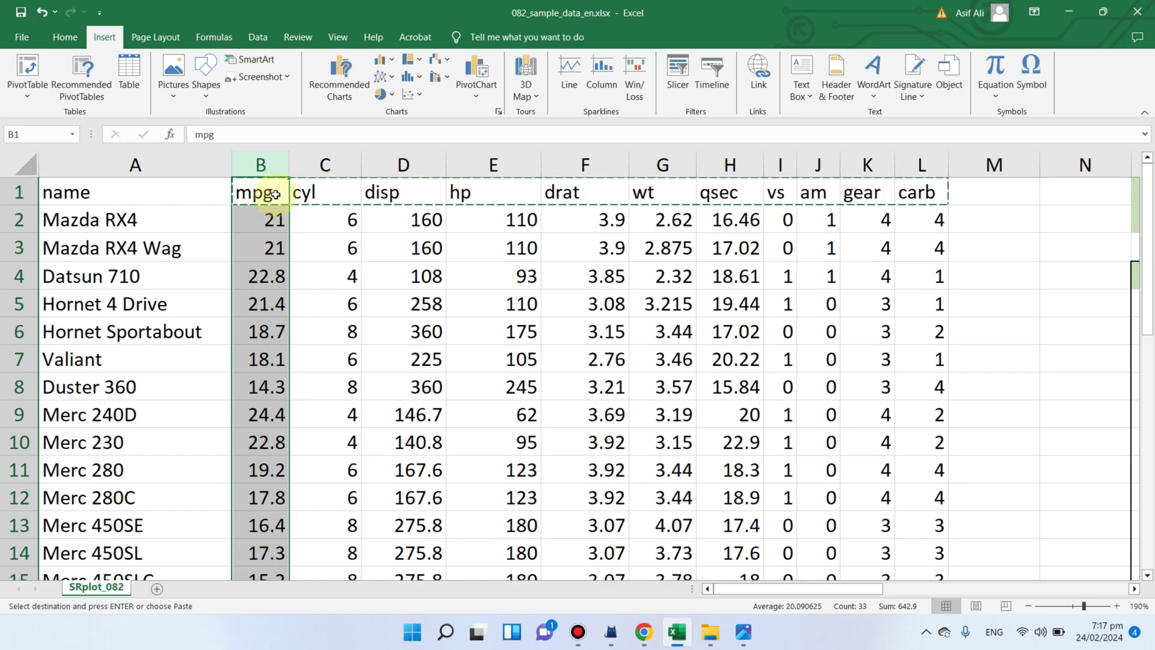
pyautogui.click(327, 186)
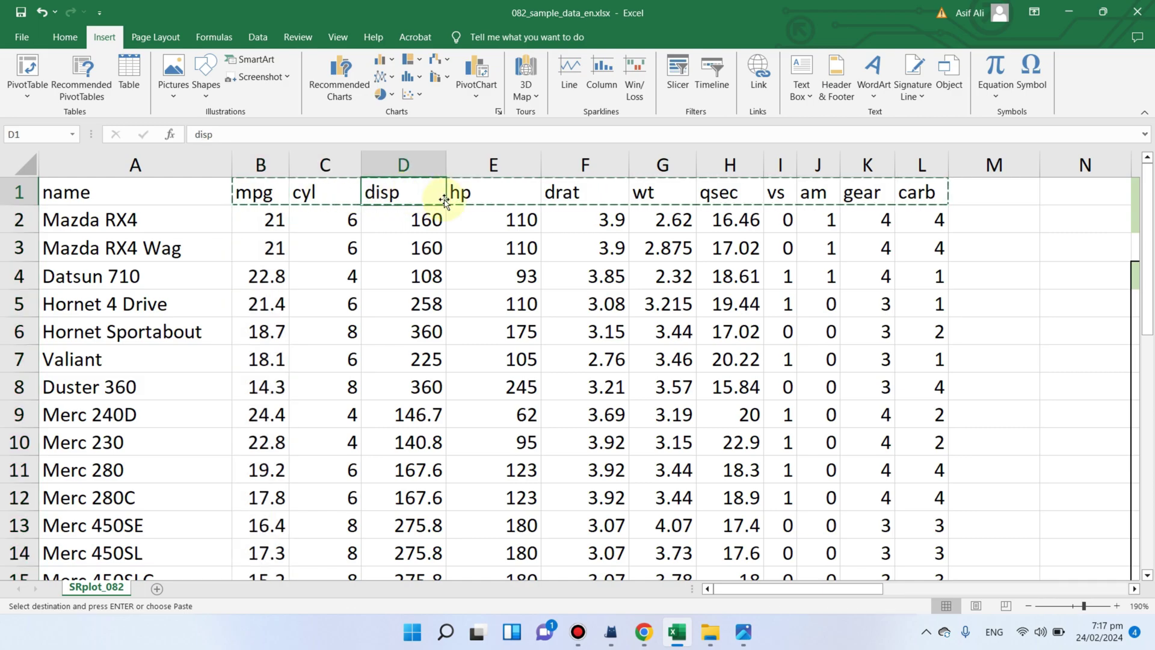
pyautogui.click(592, 197)
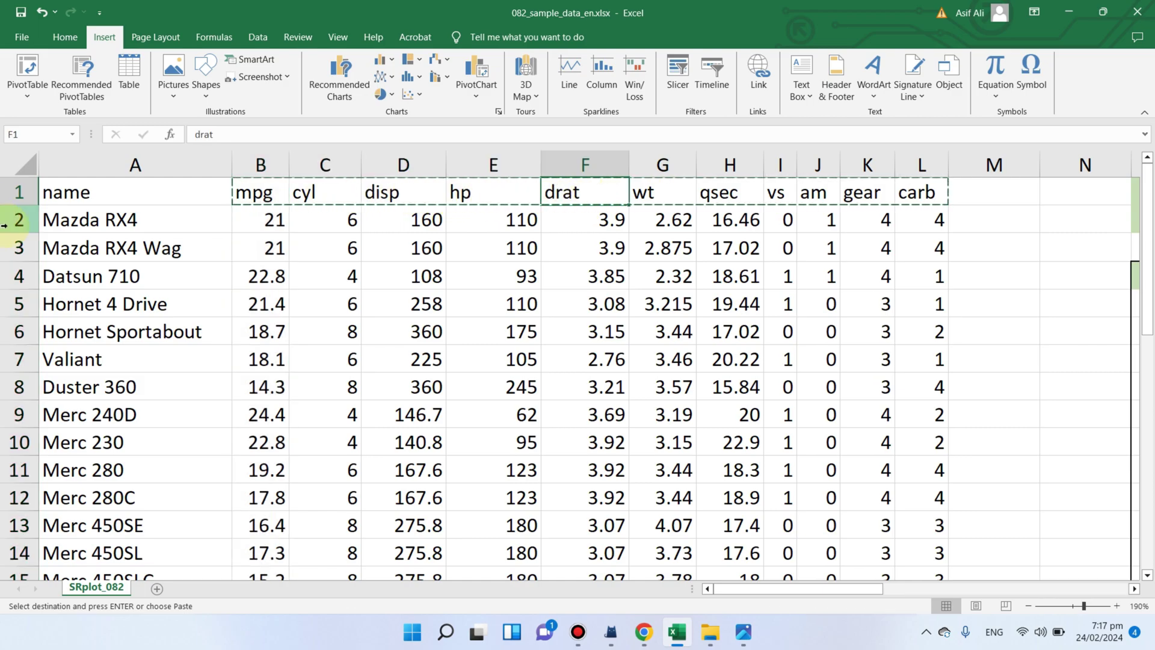
pyautogui.click(279, 189)
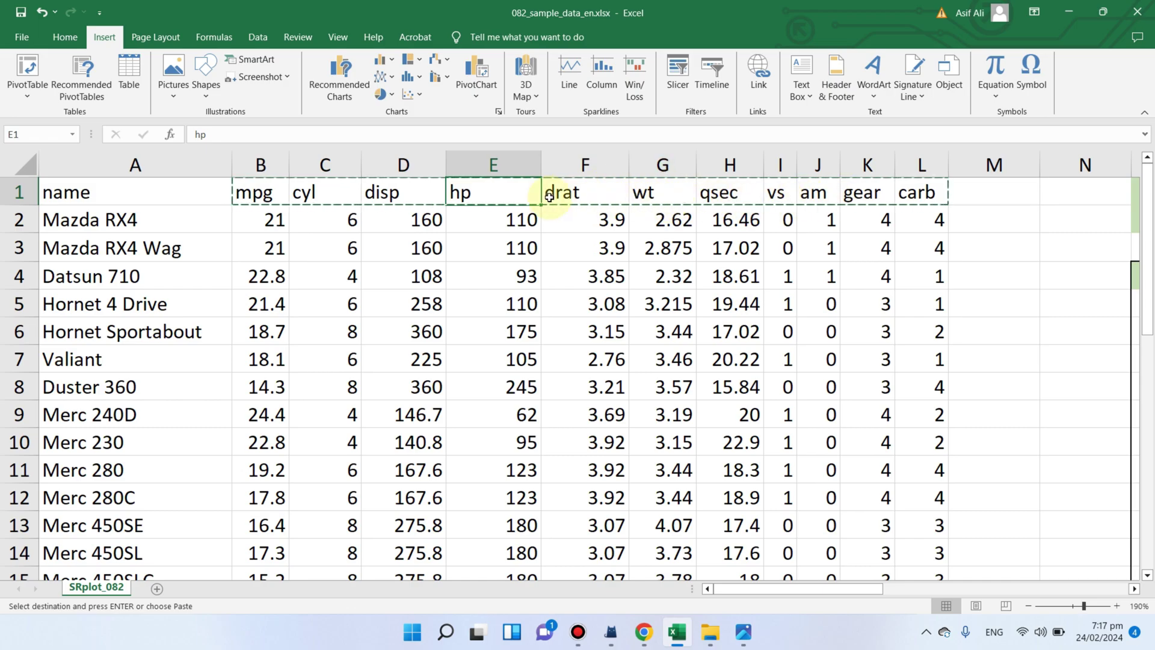
pyautogui.click(250, 164)
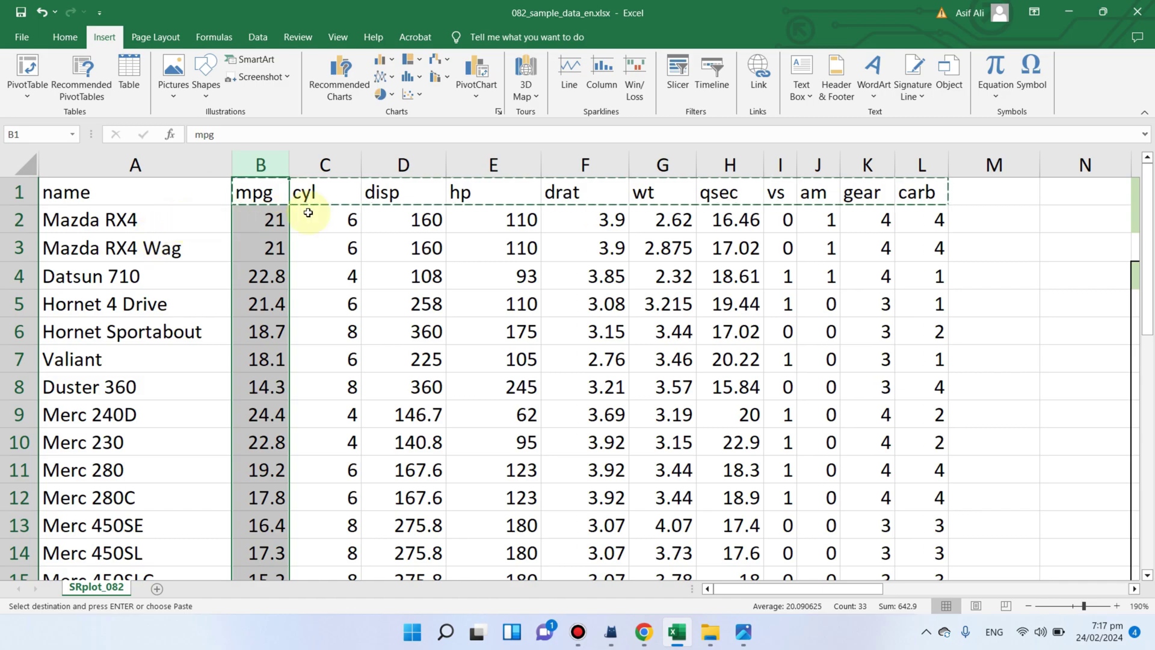
pyautogui.scroll(-3, 663, 355)
pyautogui.scroll(3, 663, 355)
# Copy the entire columns A through L.
pyautogui.moveTo(144, 165); pyautogui.dragTo(899, 166)
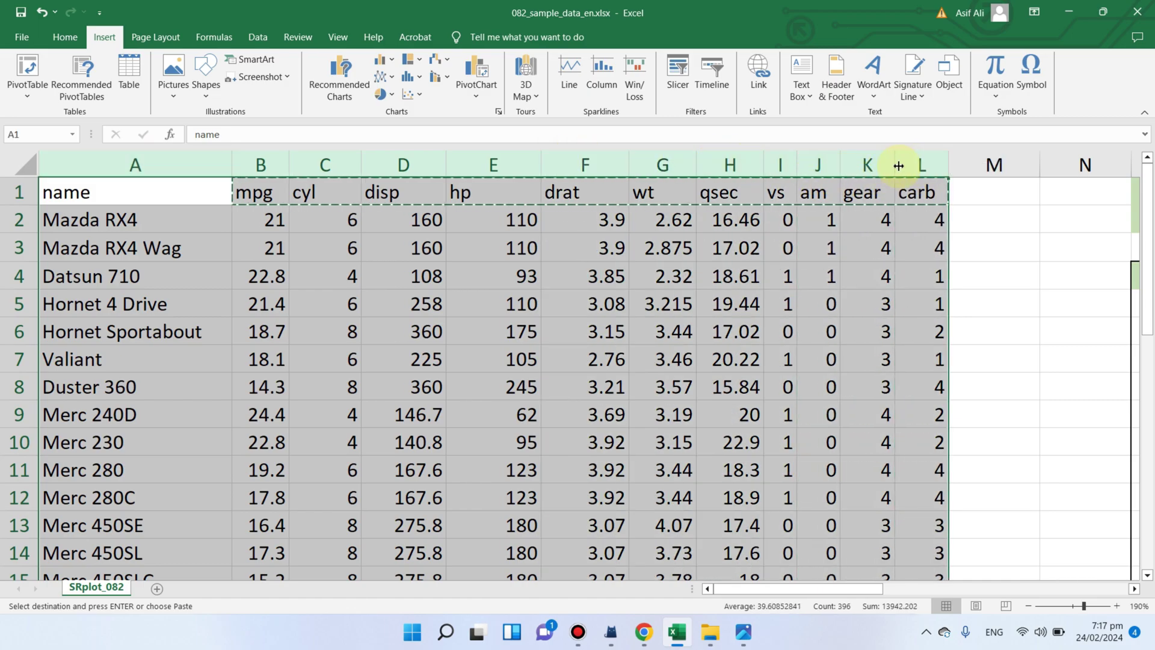
pyautogui.rightClick(906, 169)
pyautogui.click(927, 219)
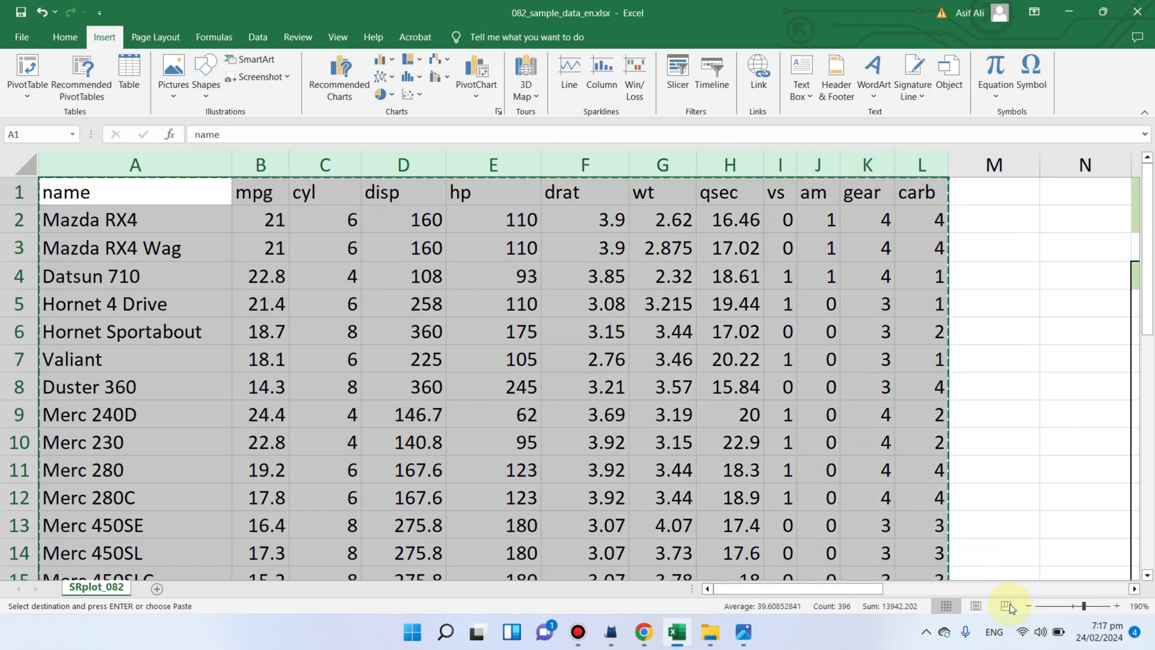
# Copy only the filled data range A1:L33, including the header row and sample names.
pyautogui.click(1027, 606)
pyautogui.click(1028, 605)
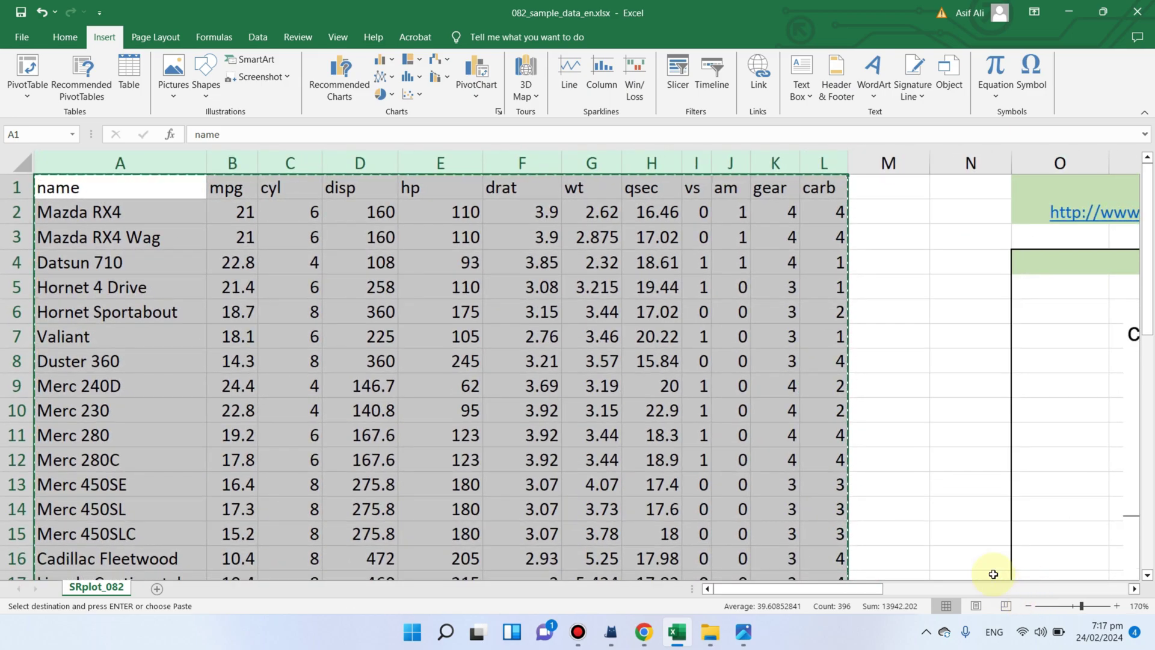
pyautogui.scroll(-1, 489, 307)
pyautogui.scroll(-12, 489, 307)
pyautogui.scroll(13, 624, 421)
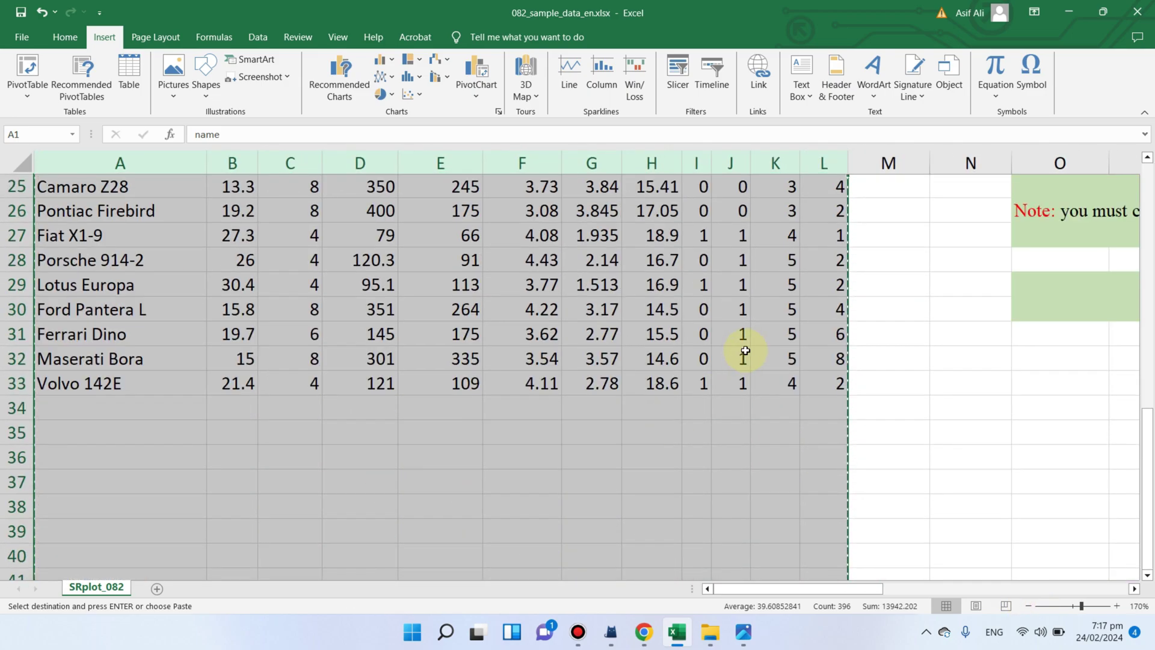
pyautogui.click(900, 311)
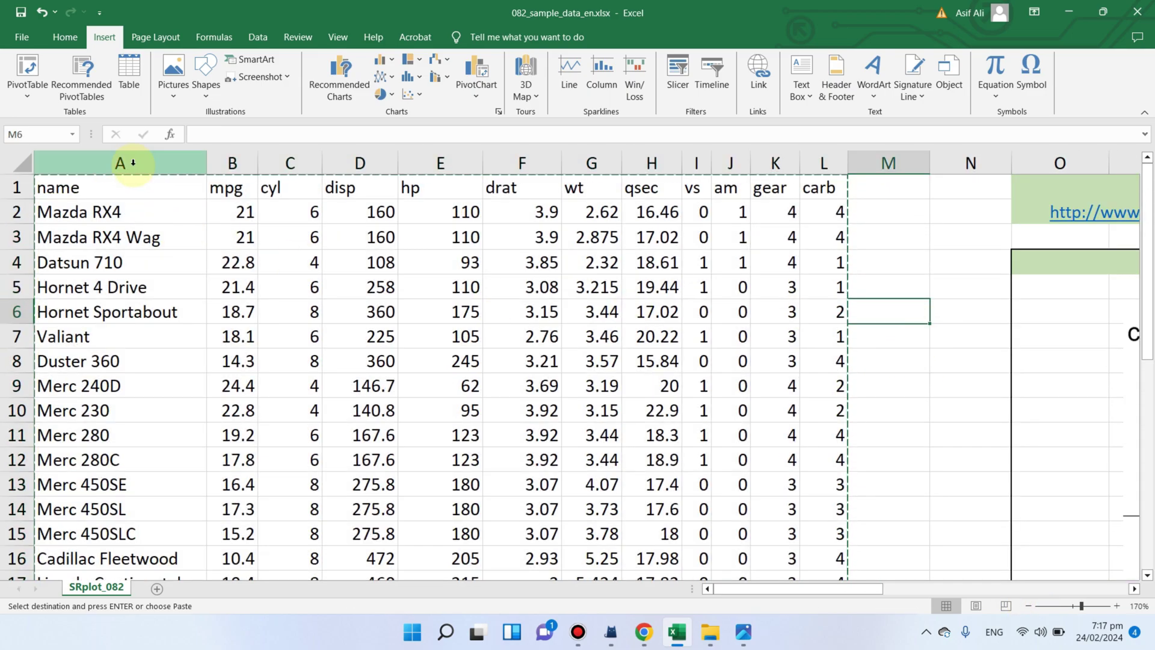
pyautogui.moveTo(87, 179); pyautogui.dragTo(824, 523)
pyautogui.rightClick(593, 378)
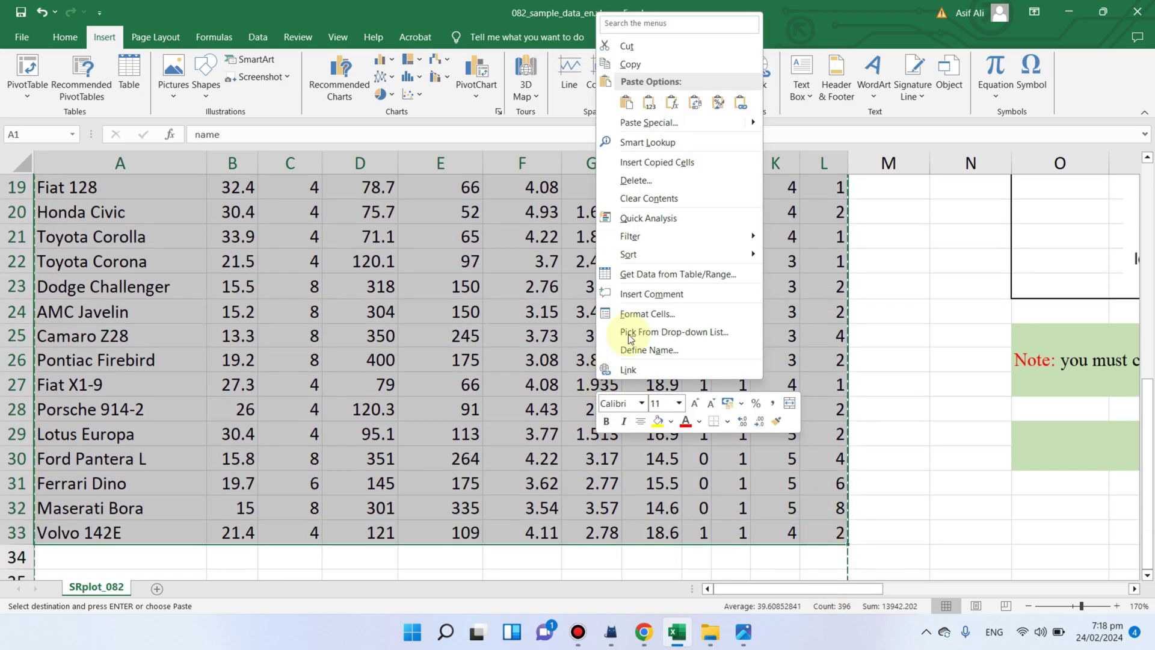
pyautogui.click(665, 48)
pyautogui.scroll(5, 662, 241)
# Switch to the SRplot page in Chrome, paste the copied table into the Input data field and check the pasted rows.
pyautogui.click(1069, 12)
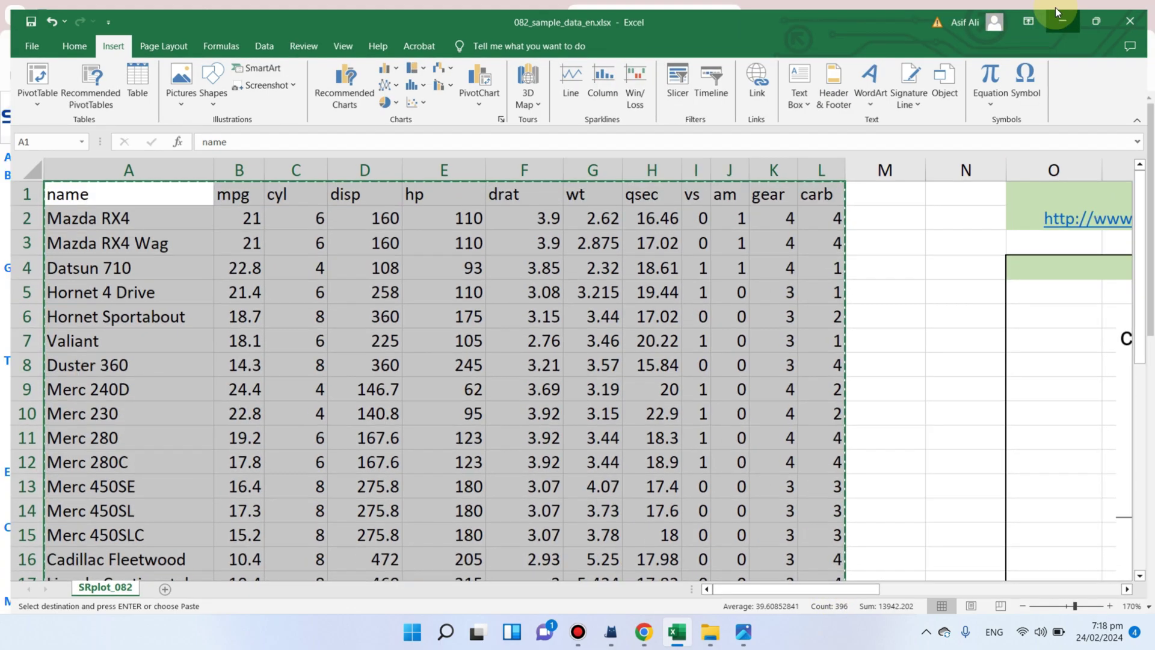
pyautogui.click(260, 283)
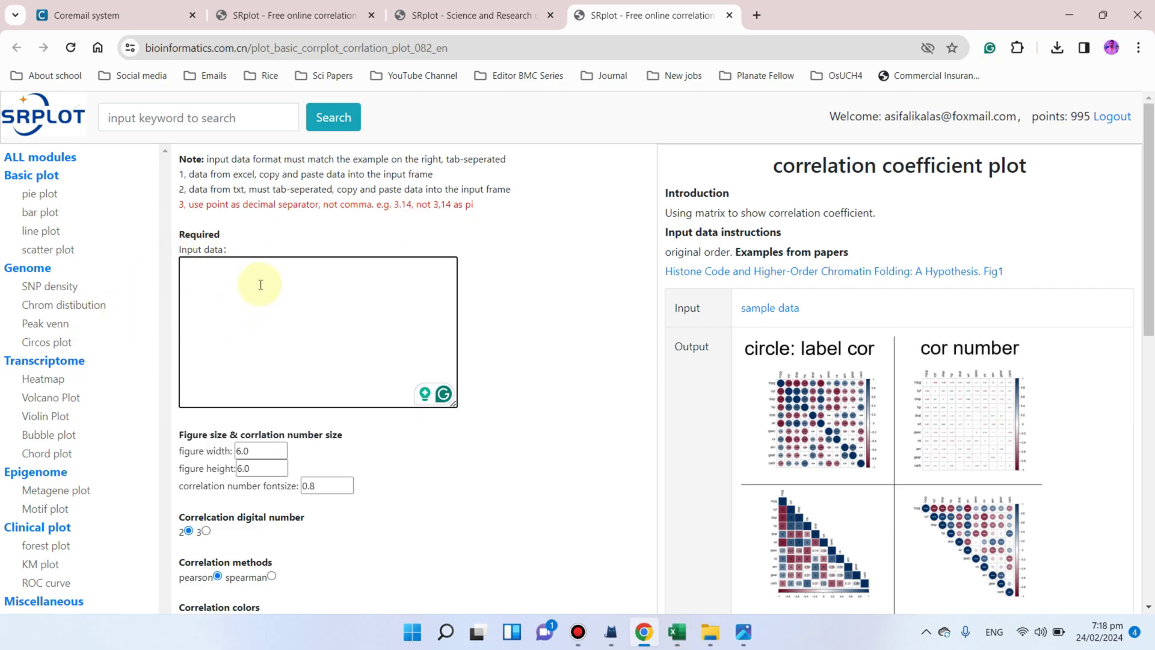
pyautogui.hotkey('ctrl', 'v')
pyautogui.moveTo(446, 364); pyautogui.dragTo(466, 213)
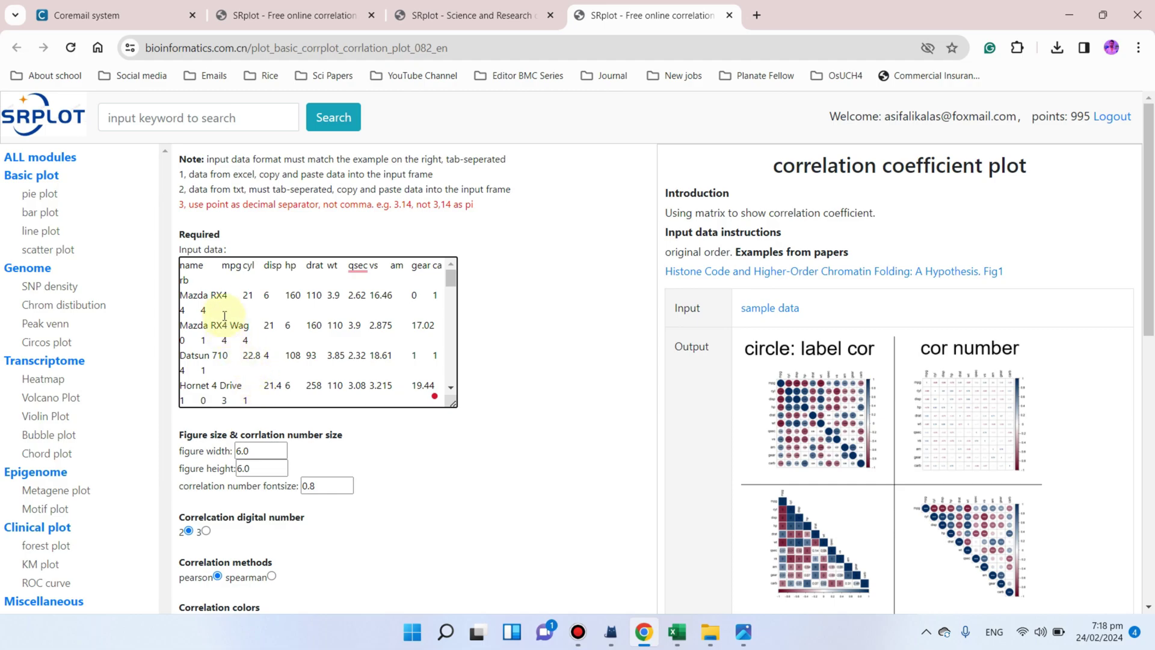
pyautogui.scroll(-4, 253, 334)
pyautogui.scroll(-6, 256, 342)
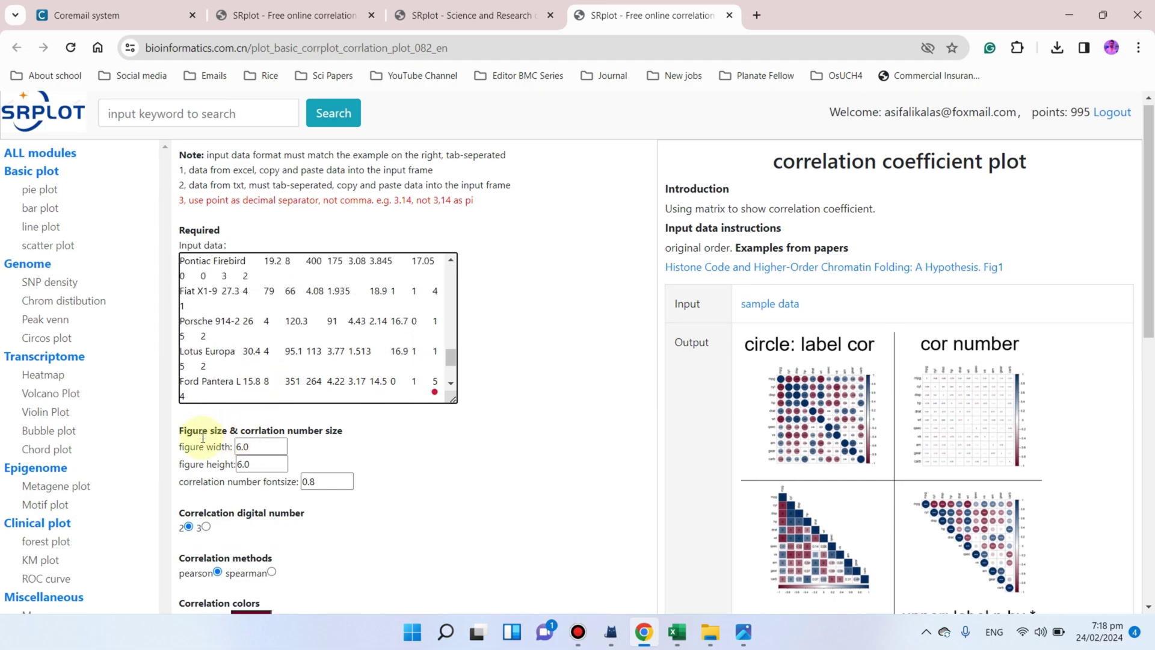
# Review the figure size, correlation digital number, correlation methods, lower and higher color pickers, and plot method options.
pyautogui.scroll(-2, 203, 438)
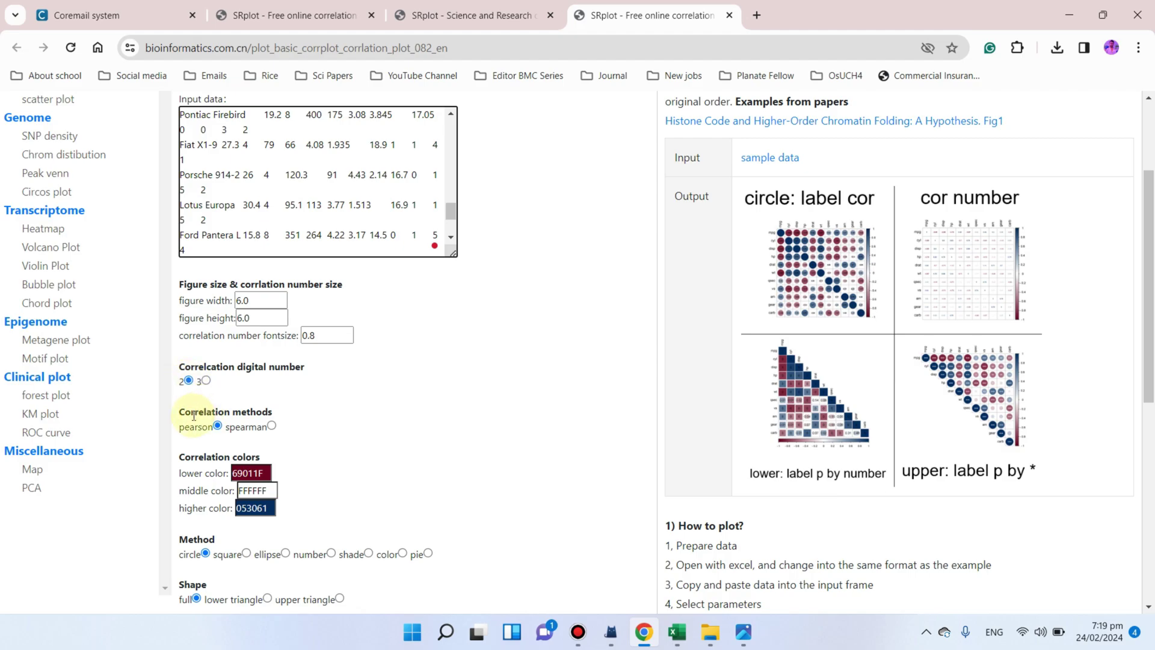
pyautogui.moveTo(183, 413); pyautogui.dragTo(268, 413)
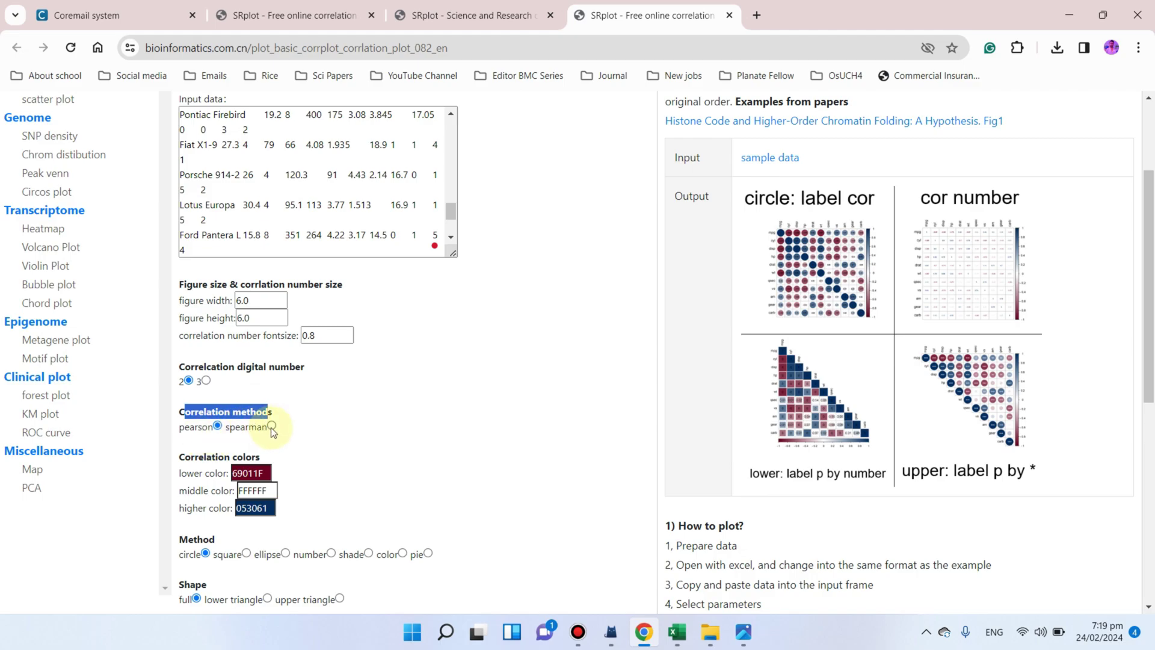
pyautogui.scroll(-2, 233, 441)
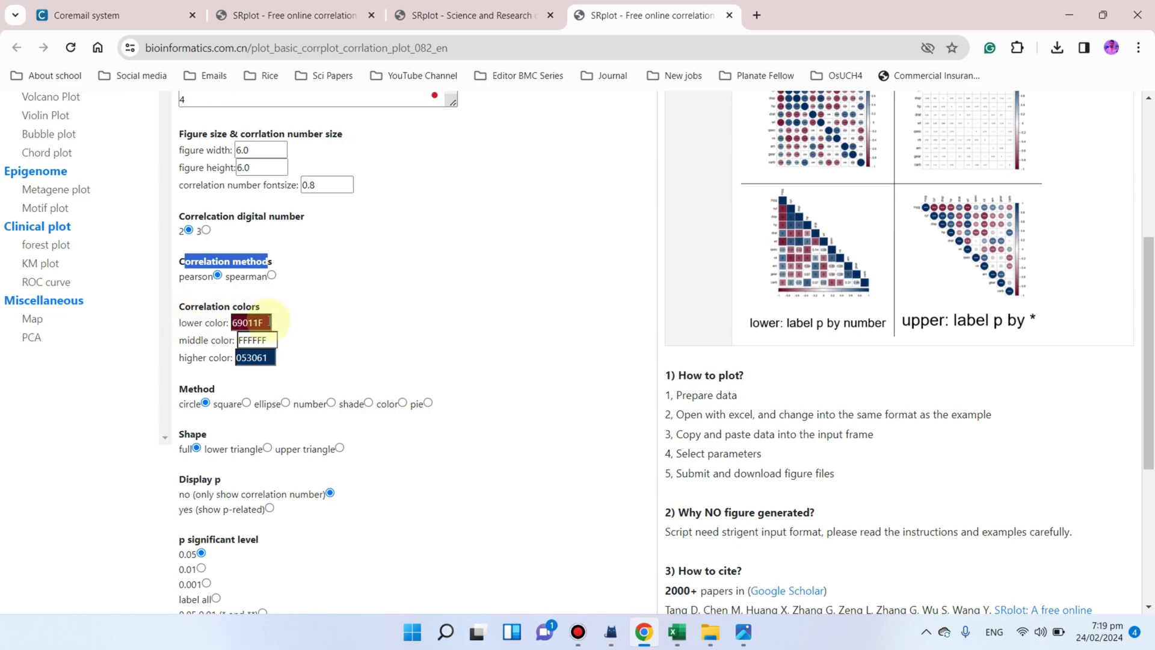
pyautogui.click(263, 322)
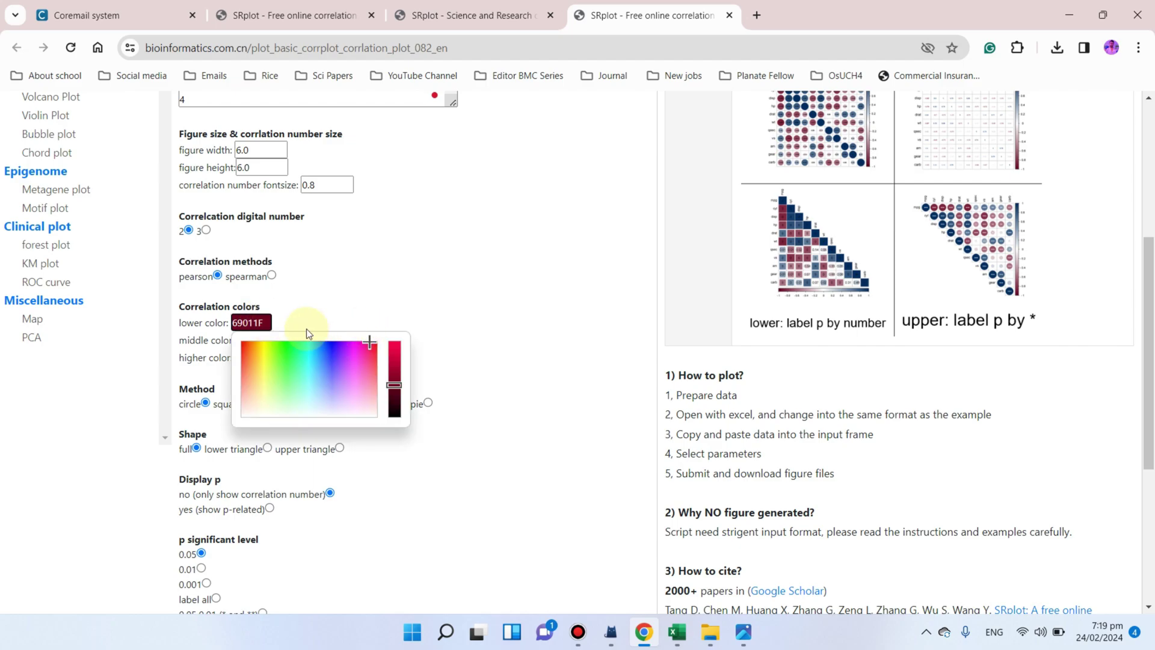
pyautogui.click(308, 304)
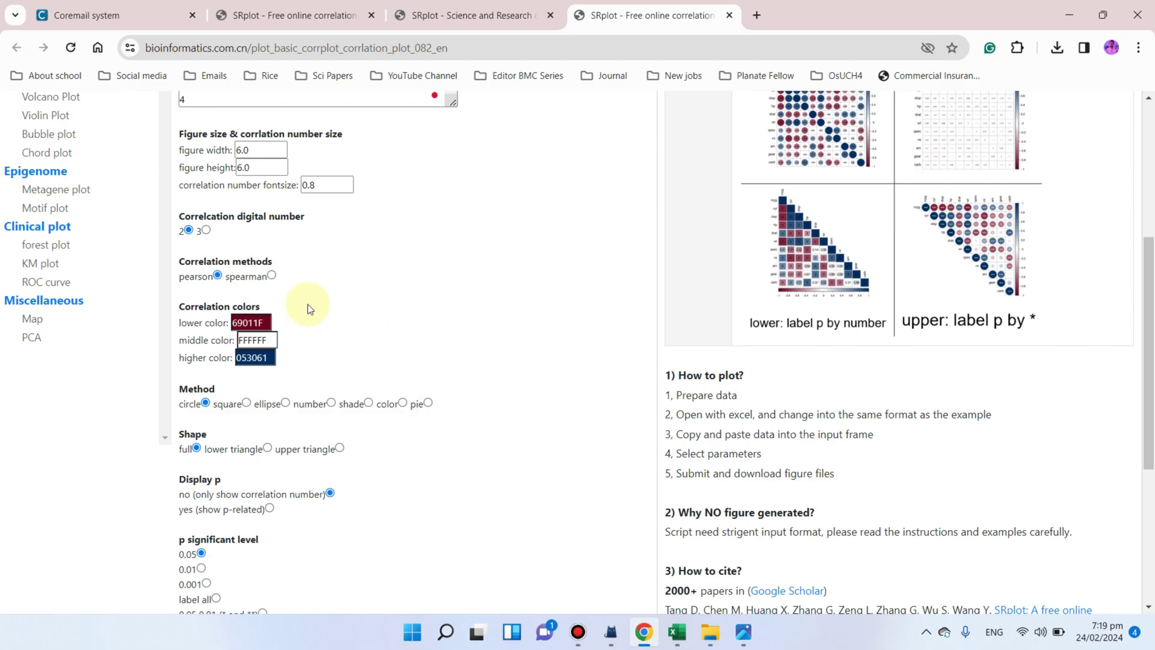
pyautogui.click(258, 358)
pyautogui.click(362, 320)
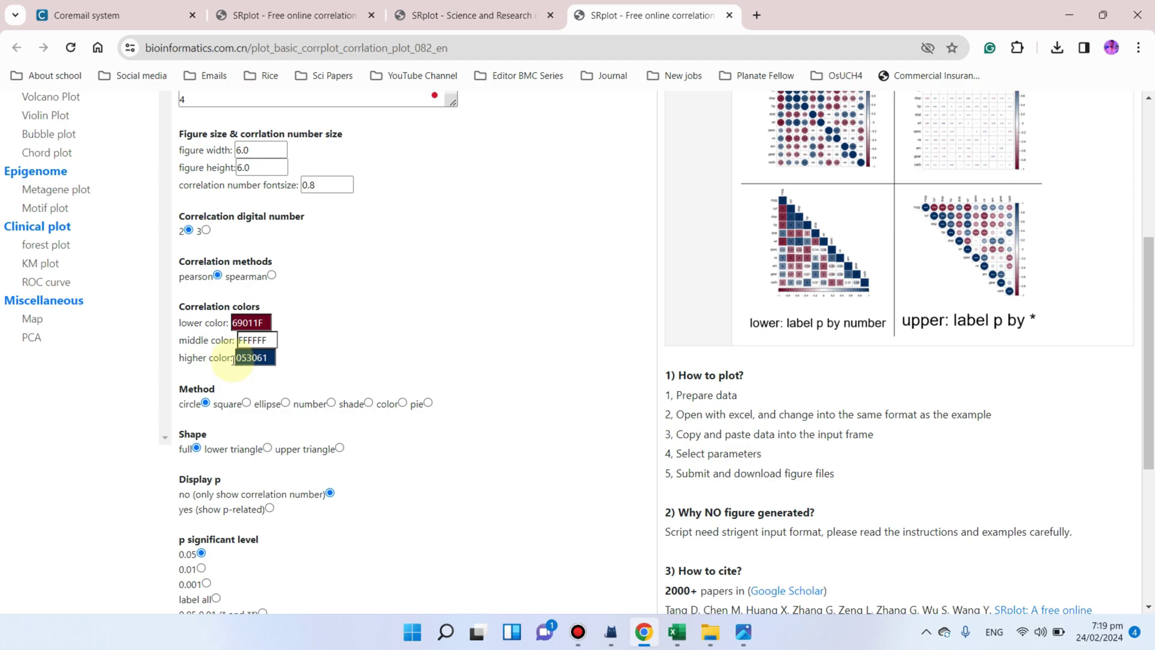
pyautogui.scroll(-1, 231, 360)
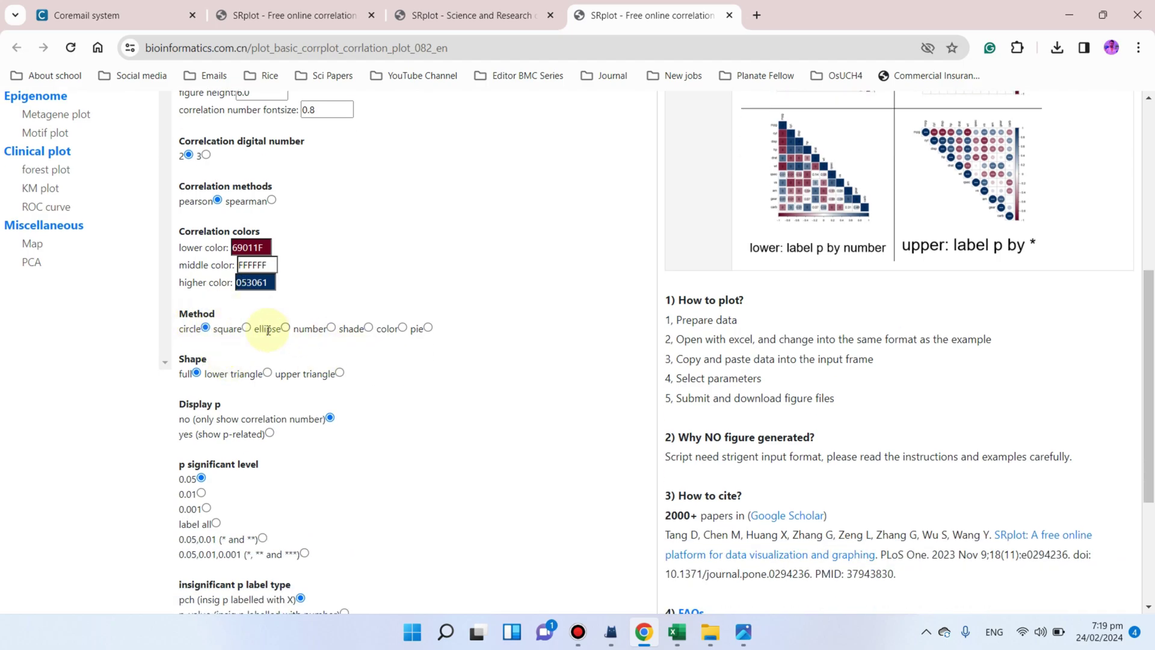
# Set the shape to lower triangle, comparing the full square and lower-triangle circle example plots in the image viewer.
pyautogui.click(746, 629)
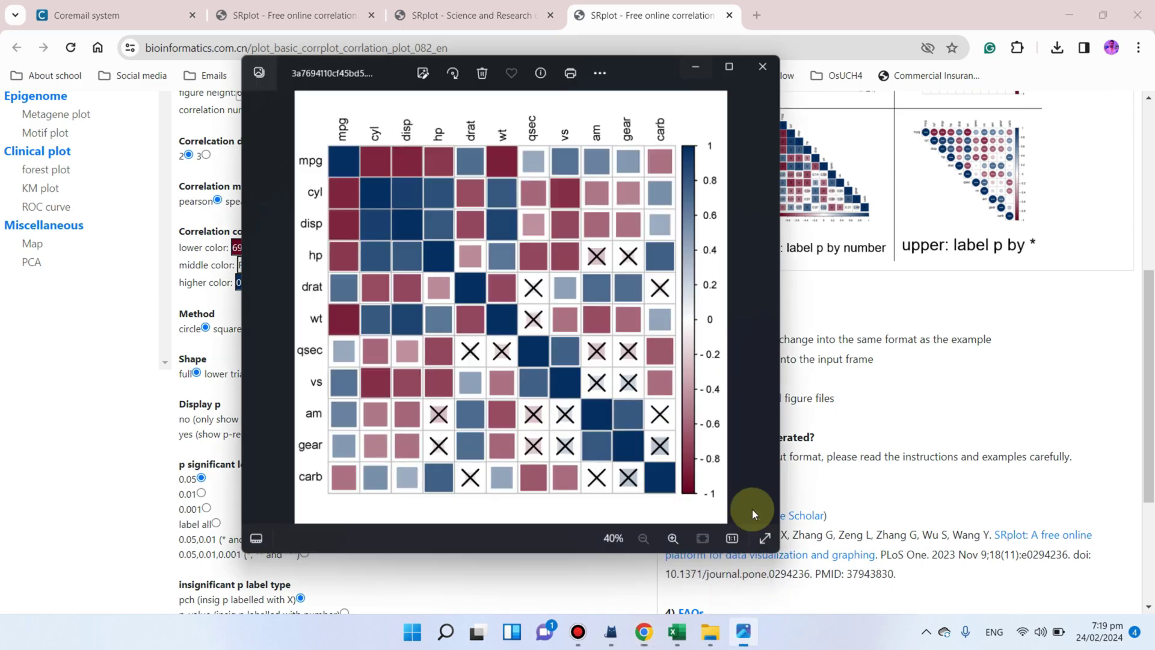
pyautogui.click(764, 307)
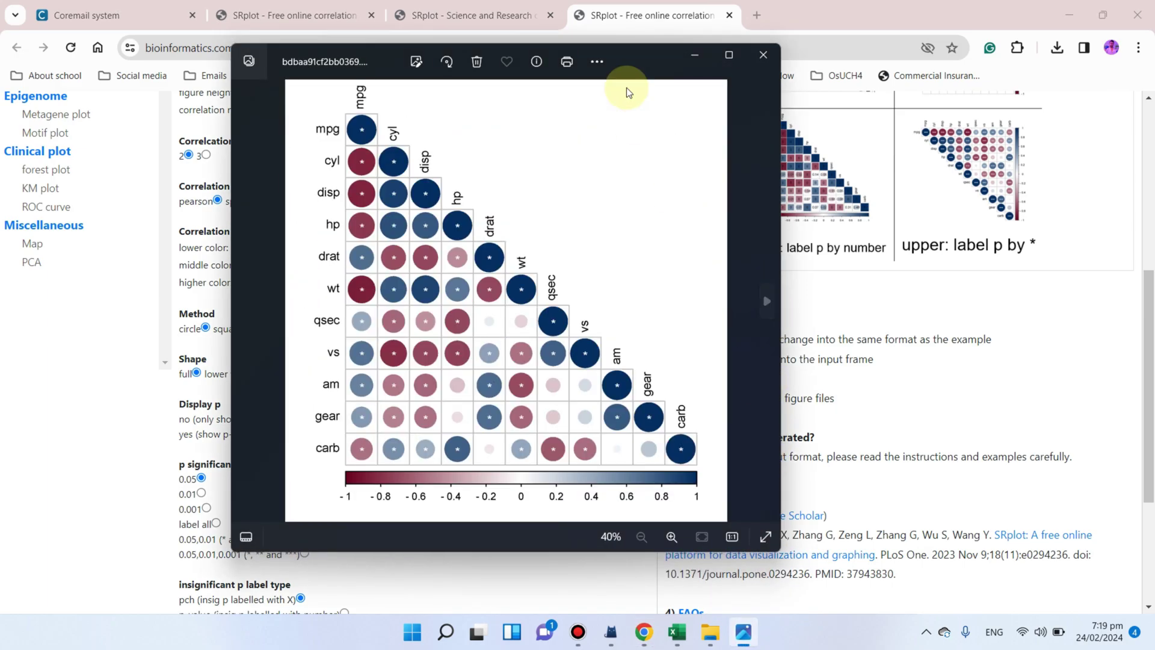
pyautogui.moveTo(644, 63); pyautogui.dragTo(925, 50)
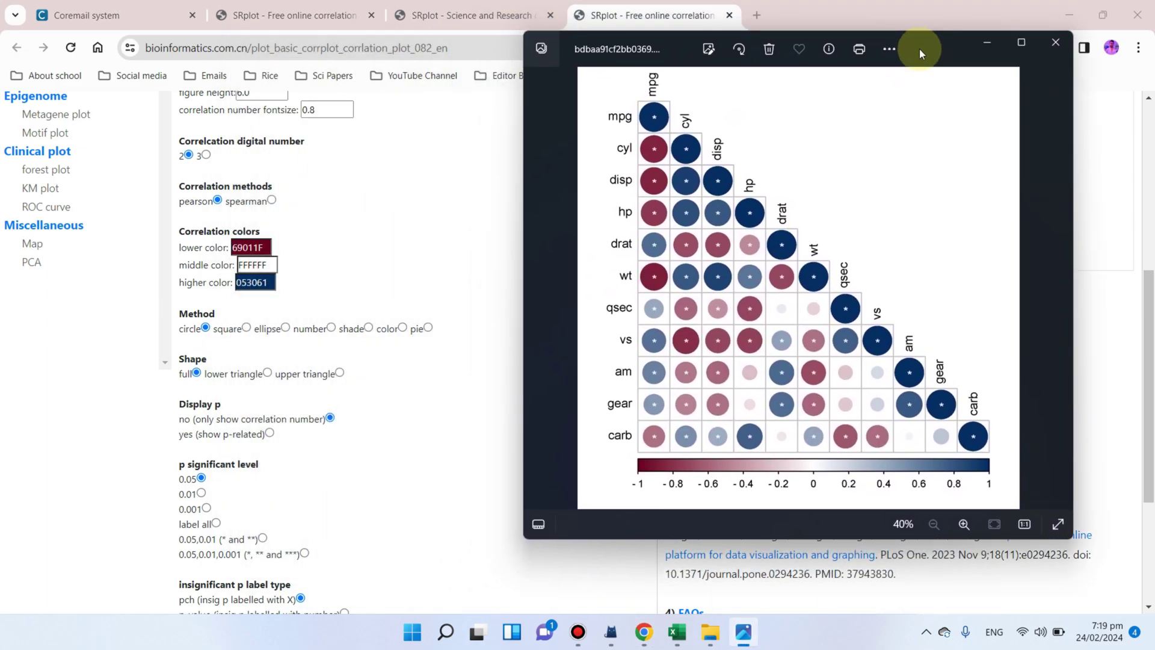
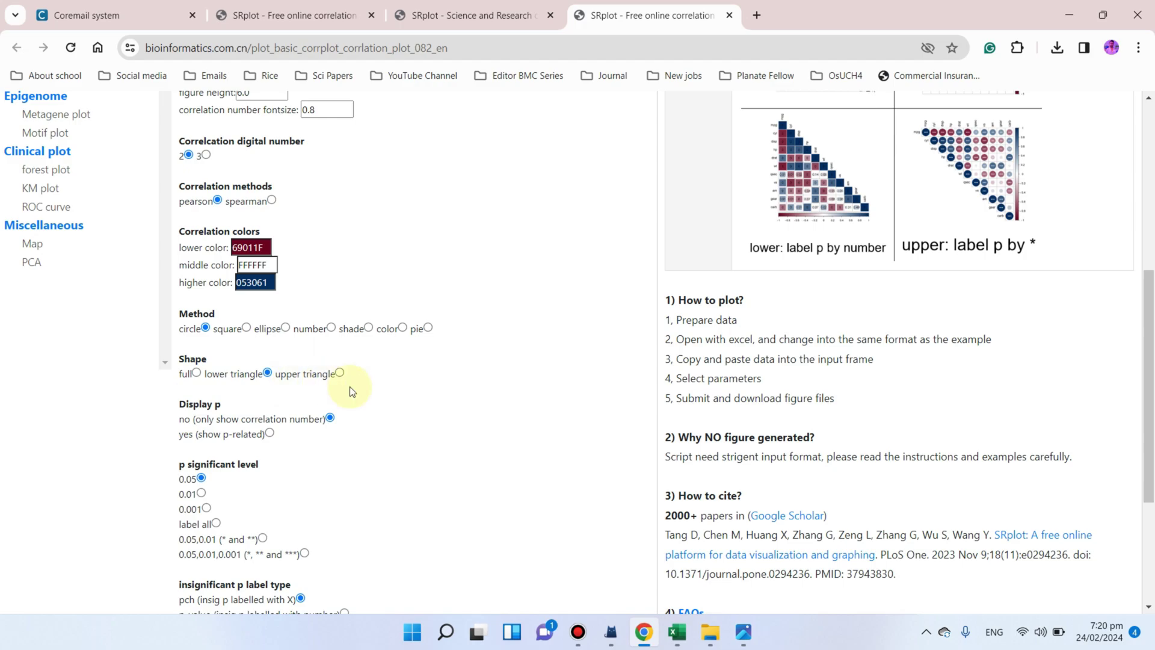
pyautogui.click(745, 636)
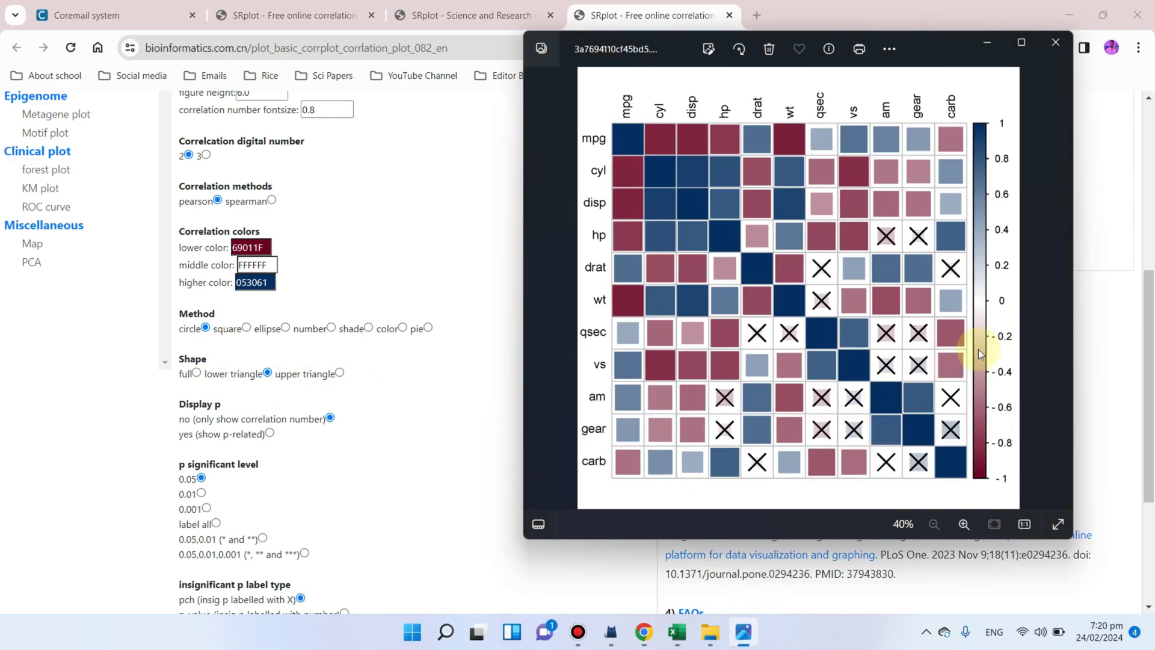
pyautogui.click(1055, 288)
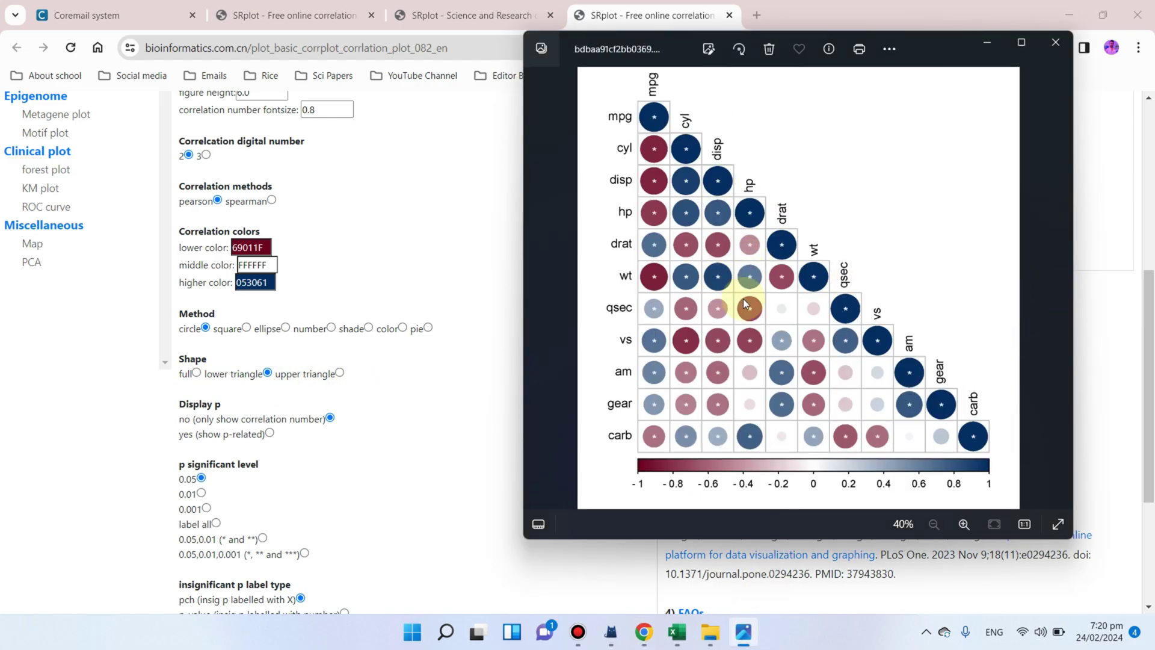
pyautogui.moveTo(951, 46); pyautogui.dragTo(906, 19)
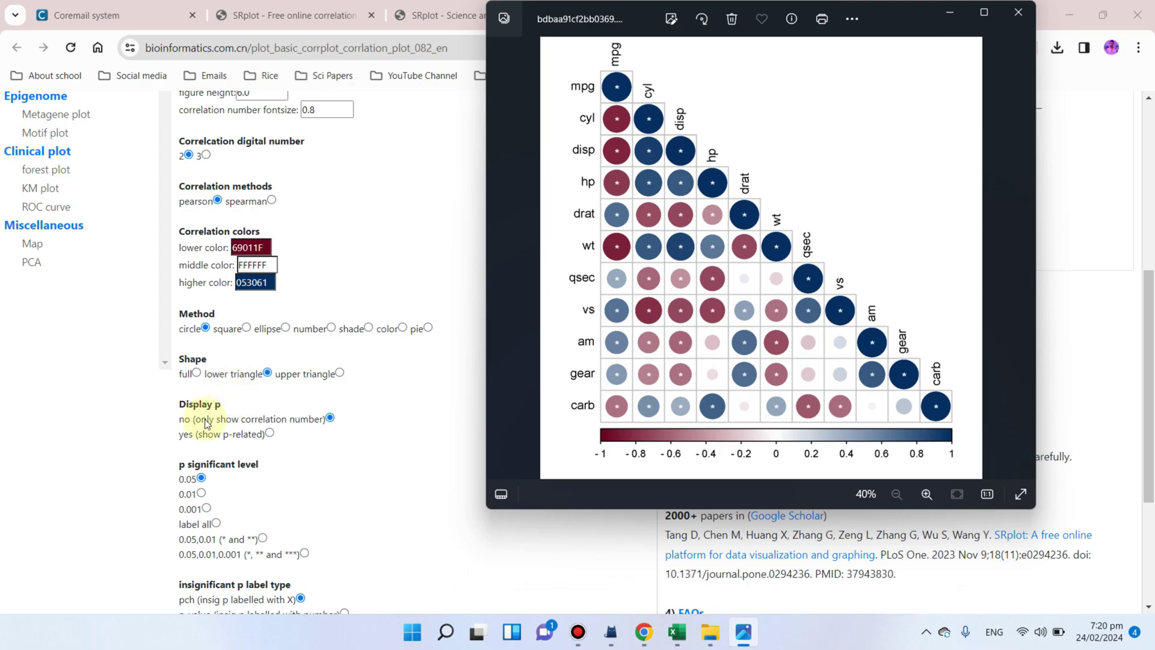
# Set Display p to yes (show p-related), with the lower-triangle example plot as reference.
pyautogui.scroll(-1, 199, 388)
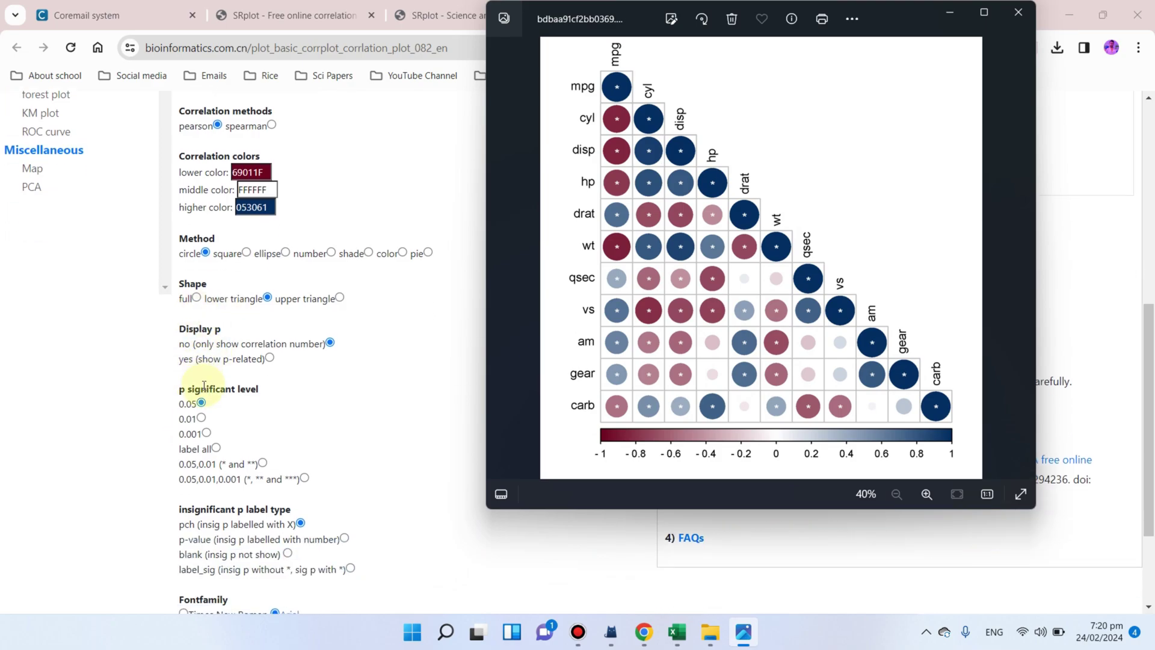
pyautogui.click(184, 331)
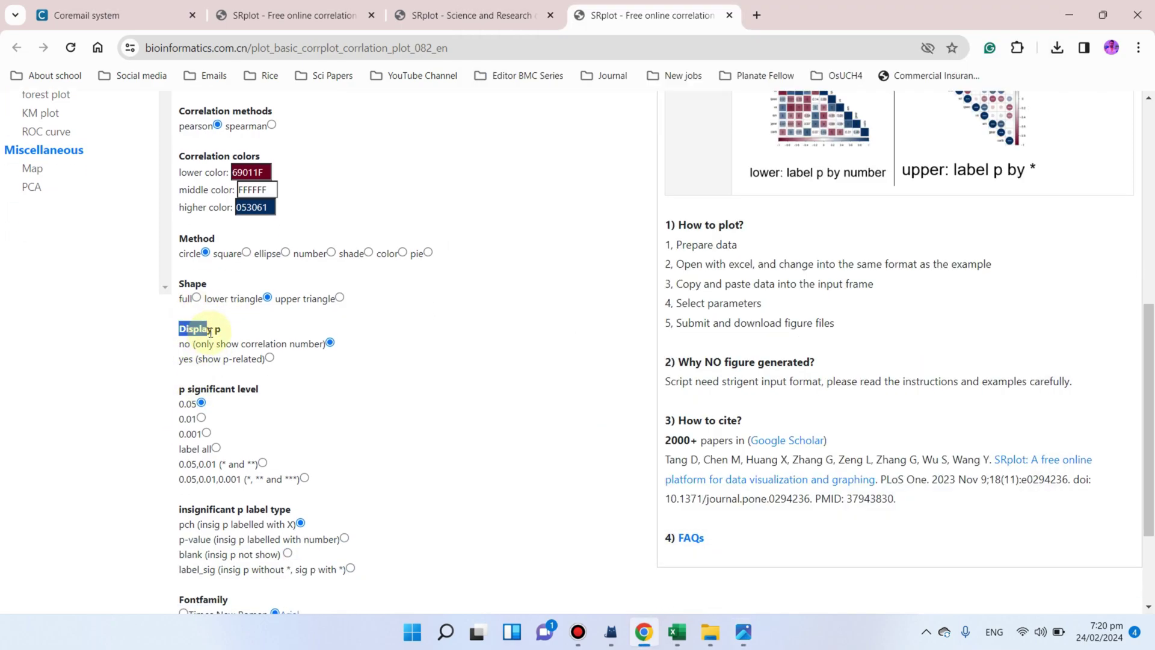
pyautogui.click(744, 632)
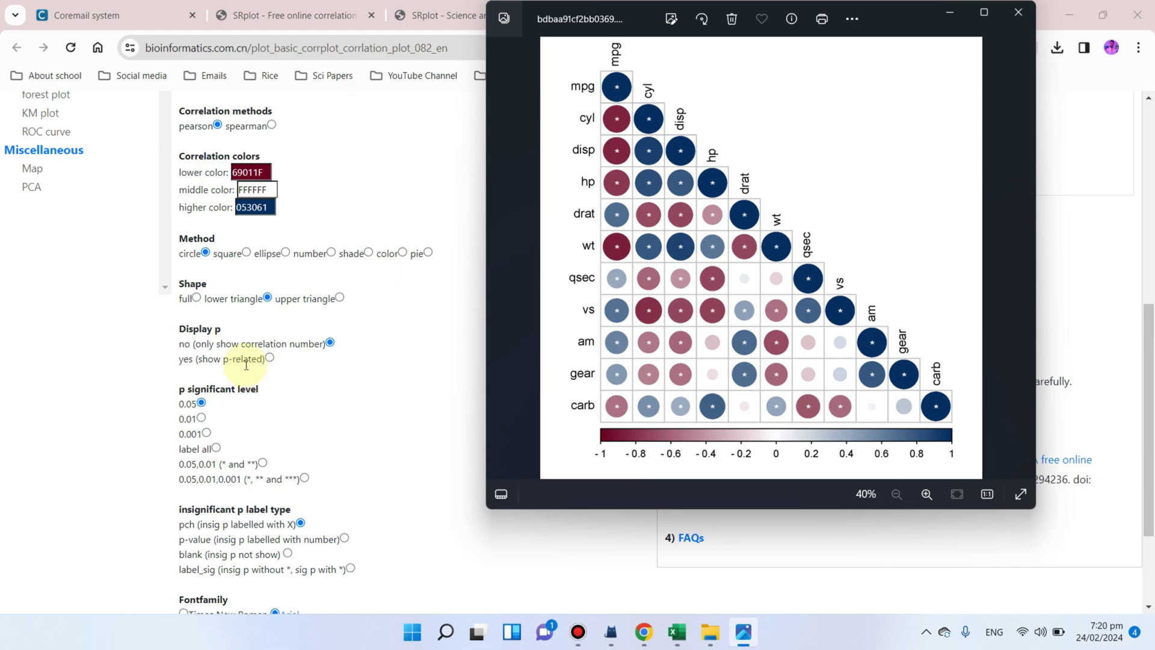
pyautogui.click(270, 359)
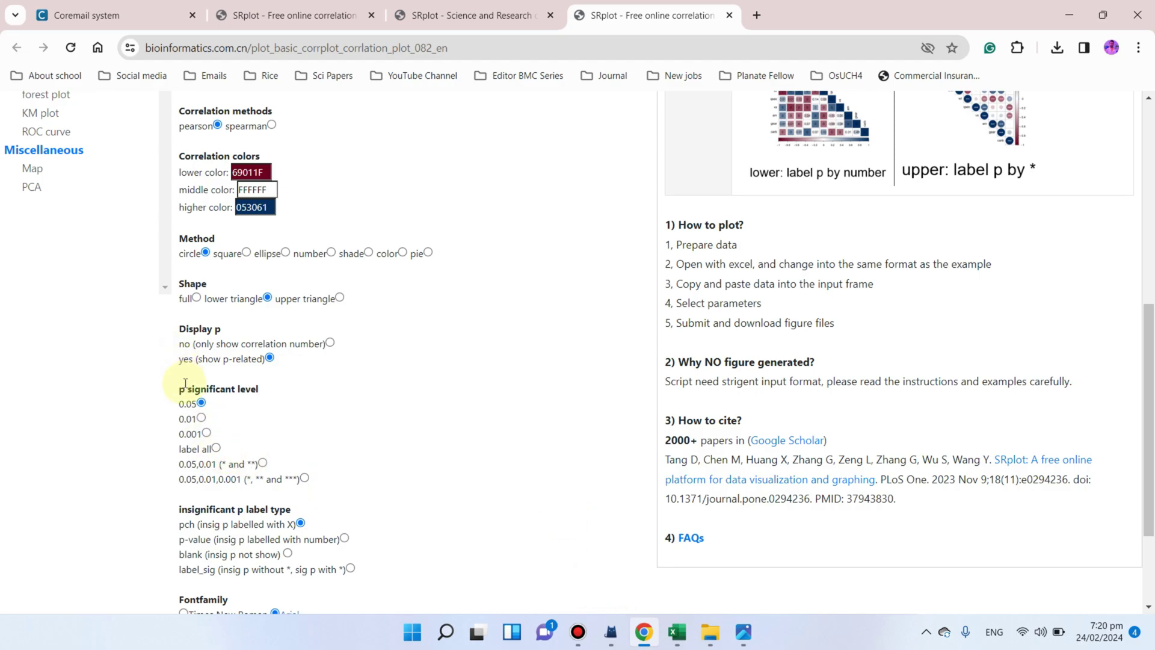
# Review the p significant level choices, focusing on the 0.05 option.
pyautogui.scroll(-1, 180, 337)
pyautogui.moveTo(178, 319); pyautogui.dragTo(269, 315)
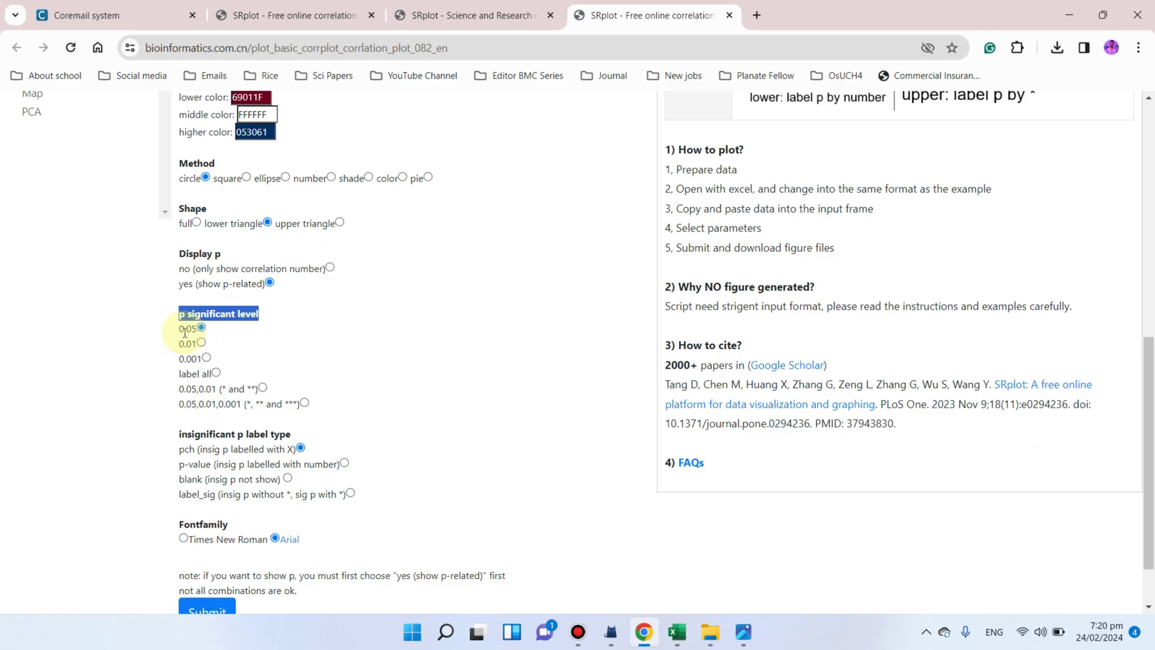
pyautogui.moveTo(178, 330); pyautogui.dragTo(198, 329)
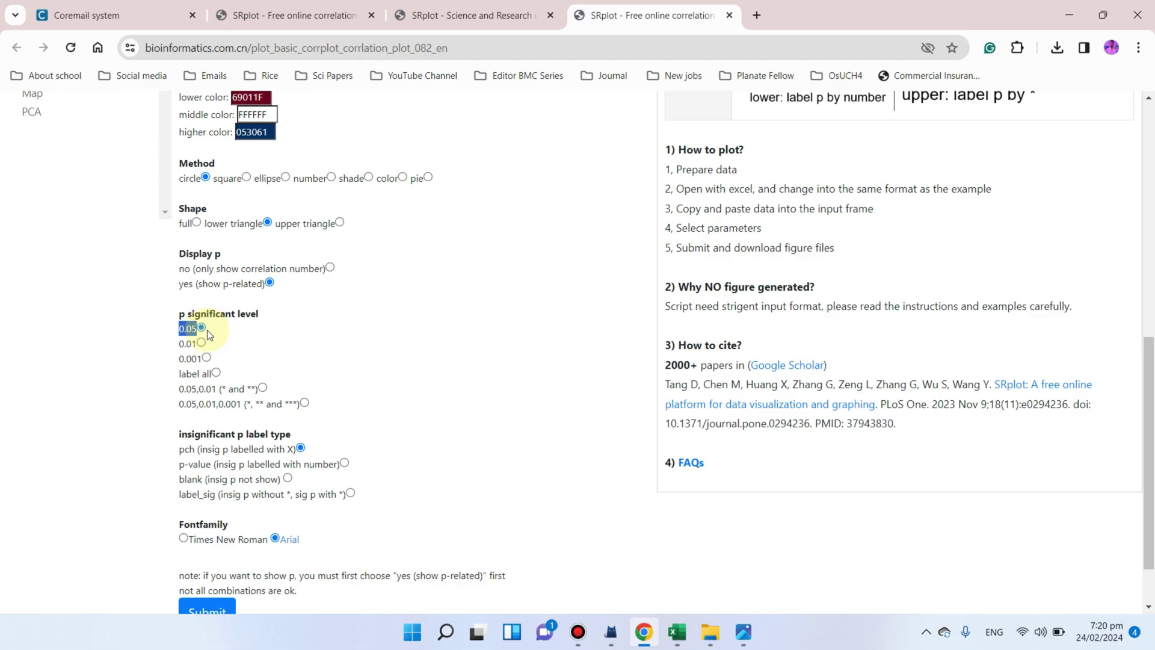
# Set the insignificant p label type to label_sig (insig p without *, sig p with *), checking it against the example plot.
pyautogui.scroll(-1, 222, 412)
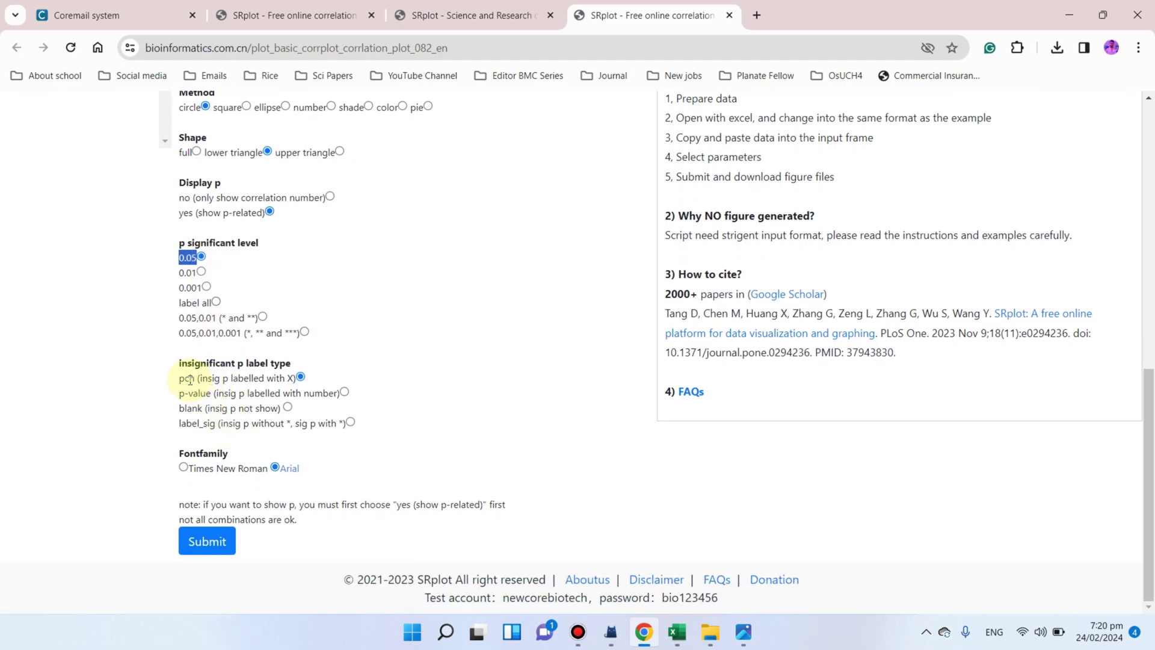
pyautogui.moveTo(179, 364); pyautogui.dragTo(287, 361)
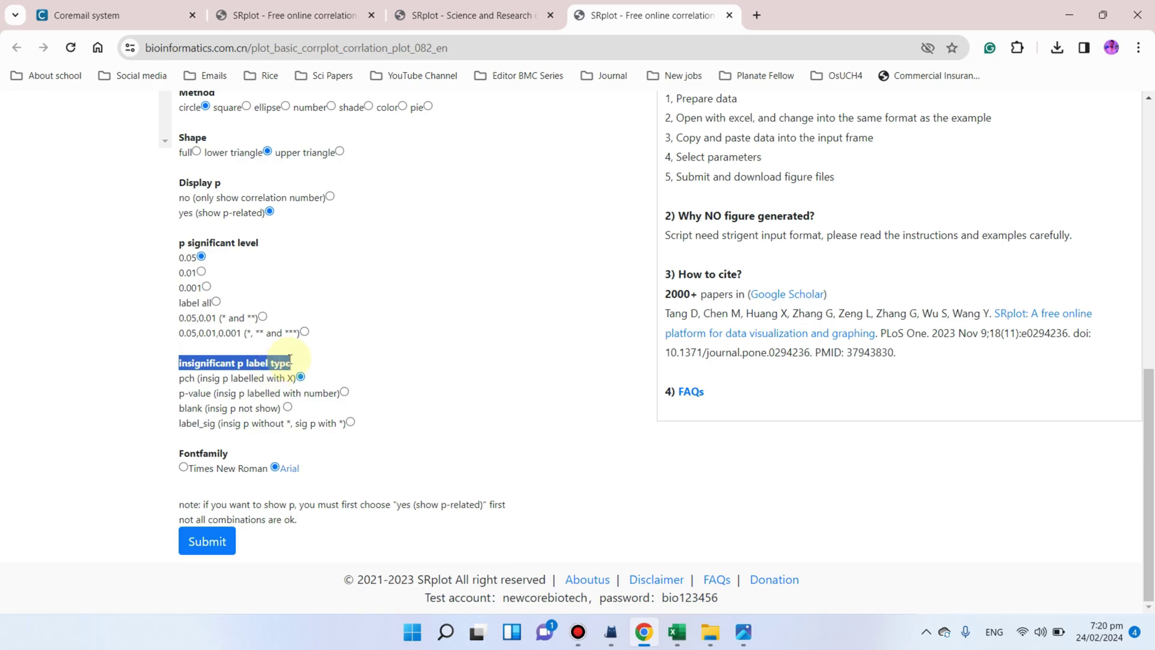
pyautogui.click(744, 632)
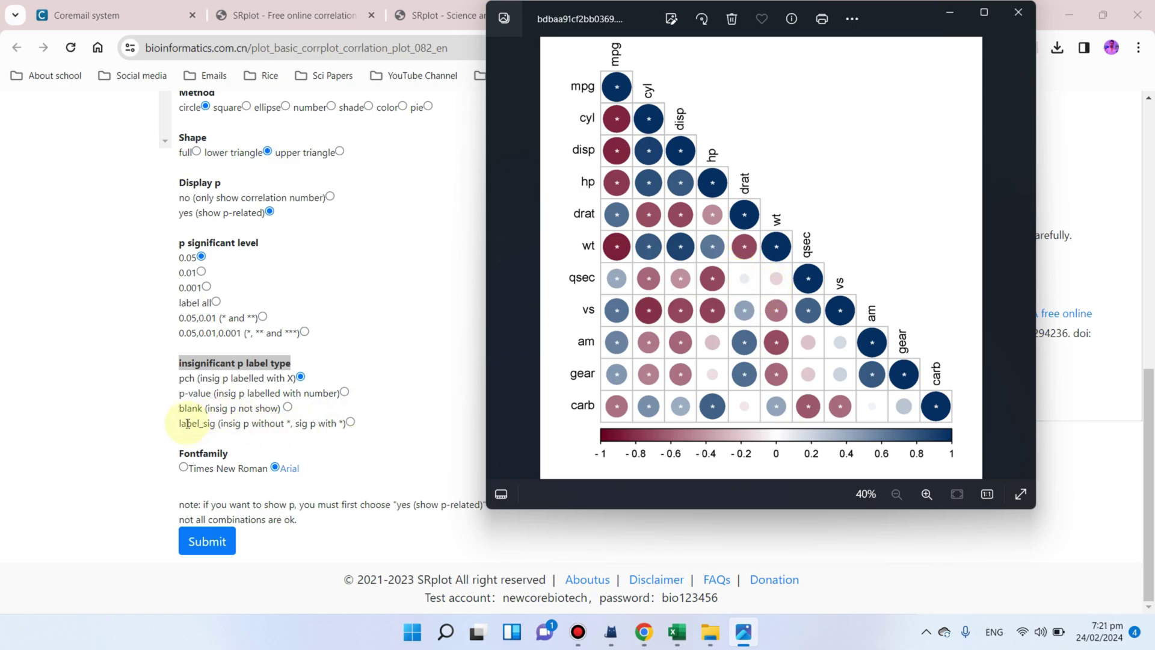
pyautogui.click(350, 422)
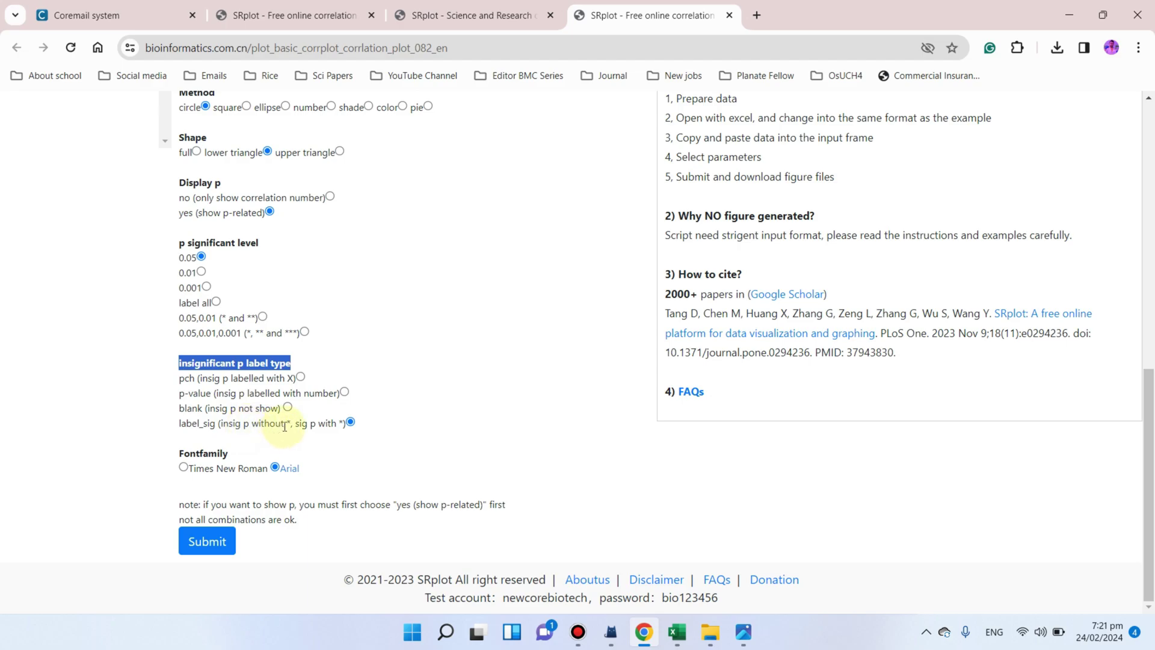
pyautogui.moveTo(288, 423); pyautogui.dragTo(221, 424)
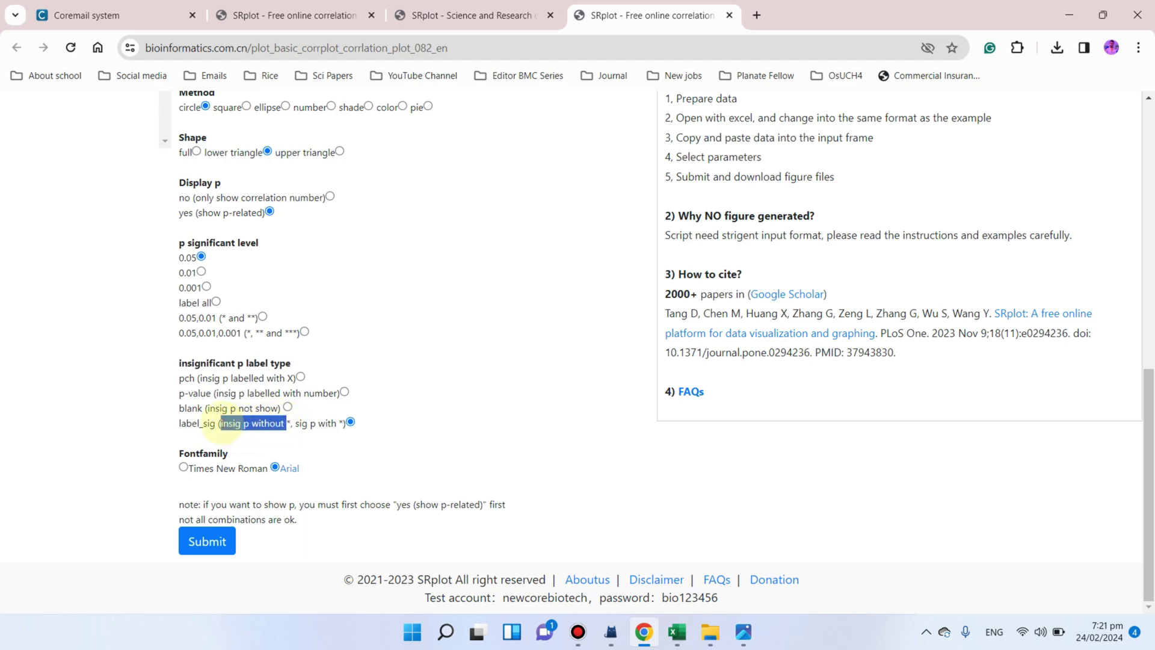
pyautogui.moveTo(301, 423); pyautogui.dragTo(343, 426)
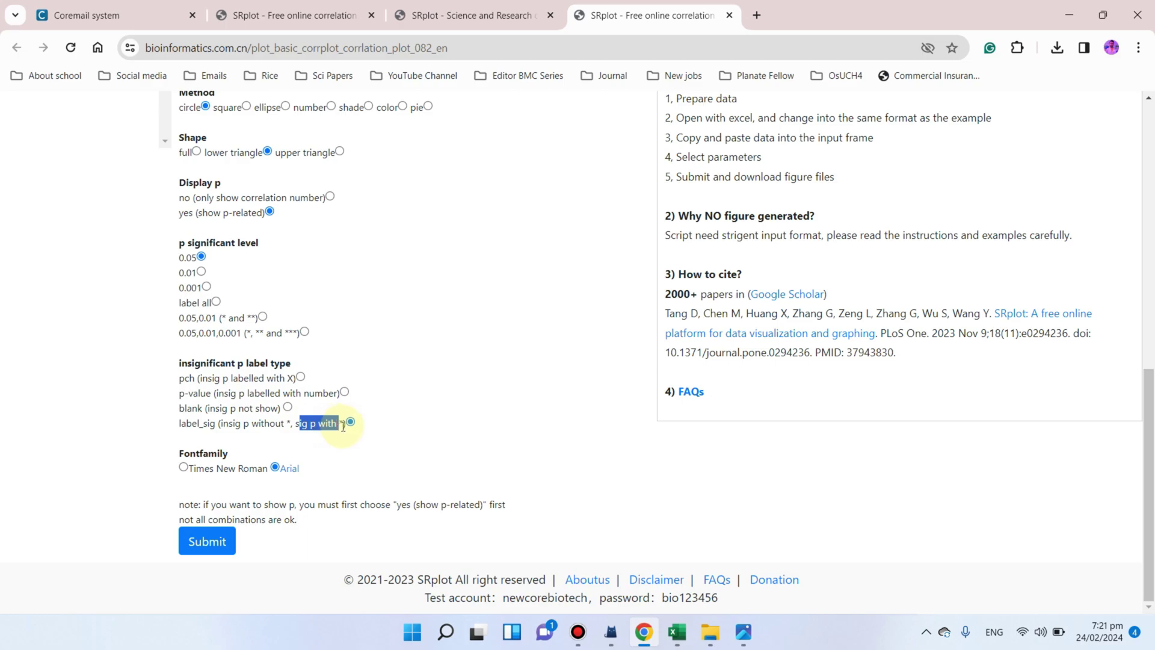
# Try the pch label type against the full square example plot, and return the insignificant p label type to label_sig.
pyautogui.click(744, 629)
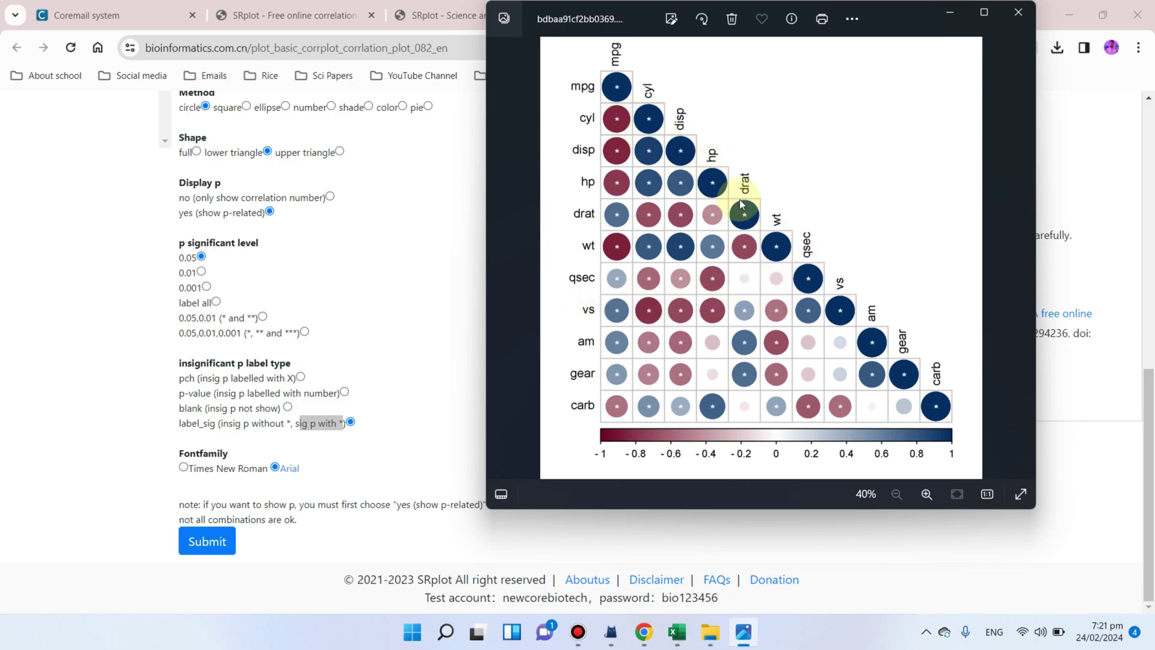
pyautogui.click(497, 263)
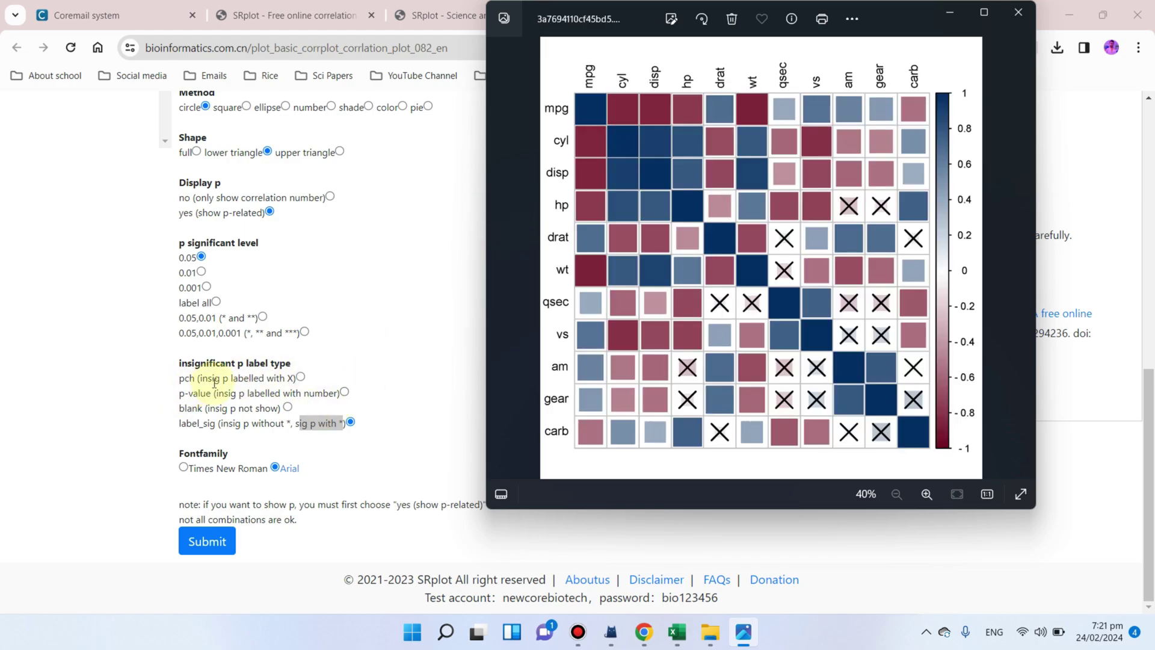
pyautogui.click(300, 378)
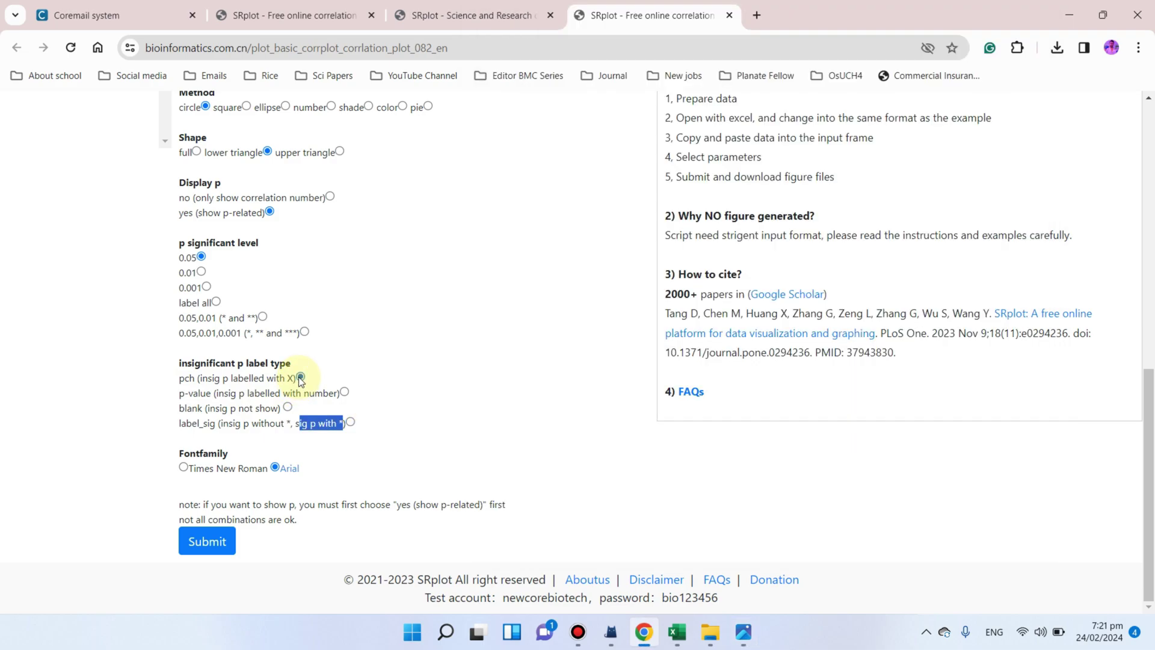
pyautogui.click(743, 632)
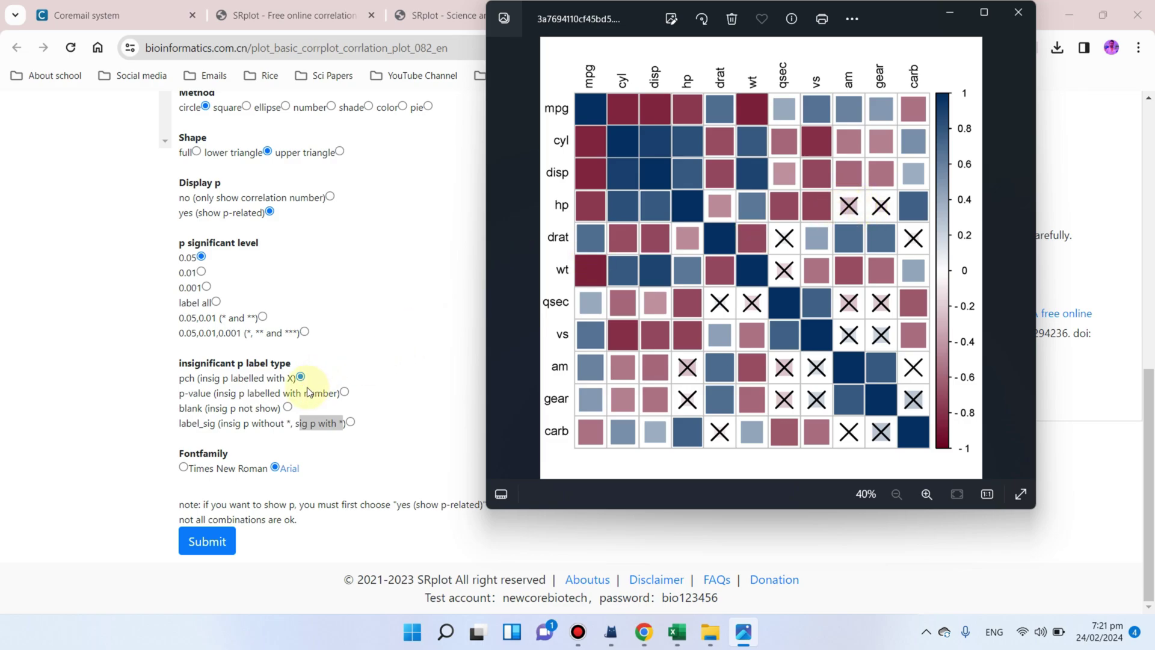
pyautogui.click(352, 422)
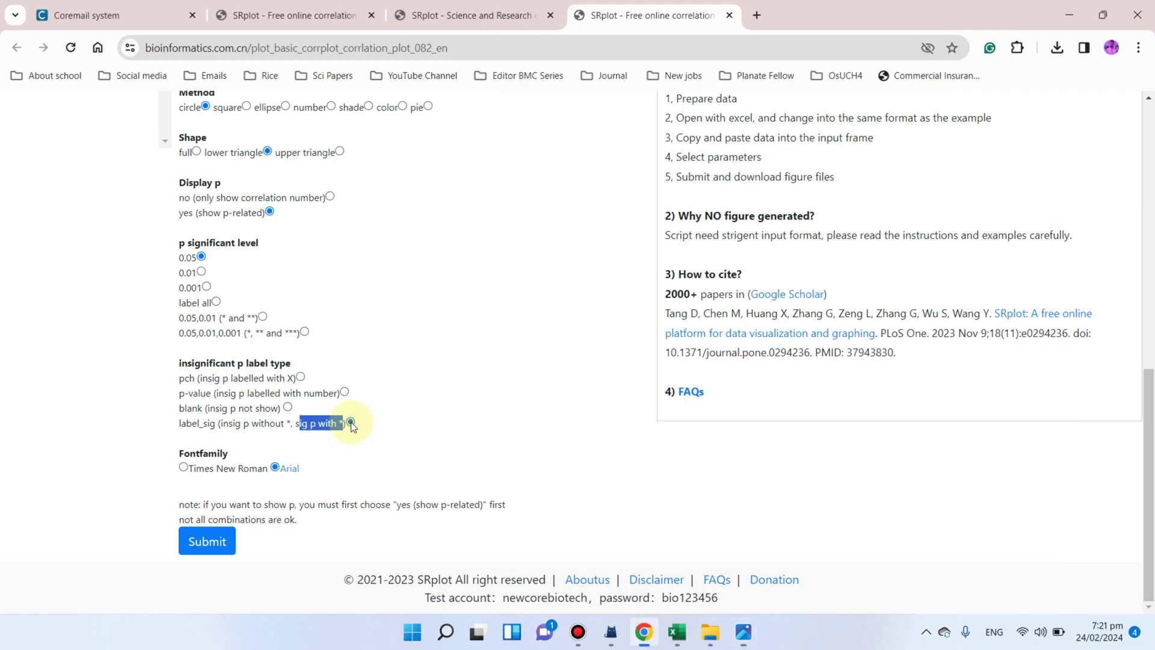
pyautogui.click(337, 450)
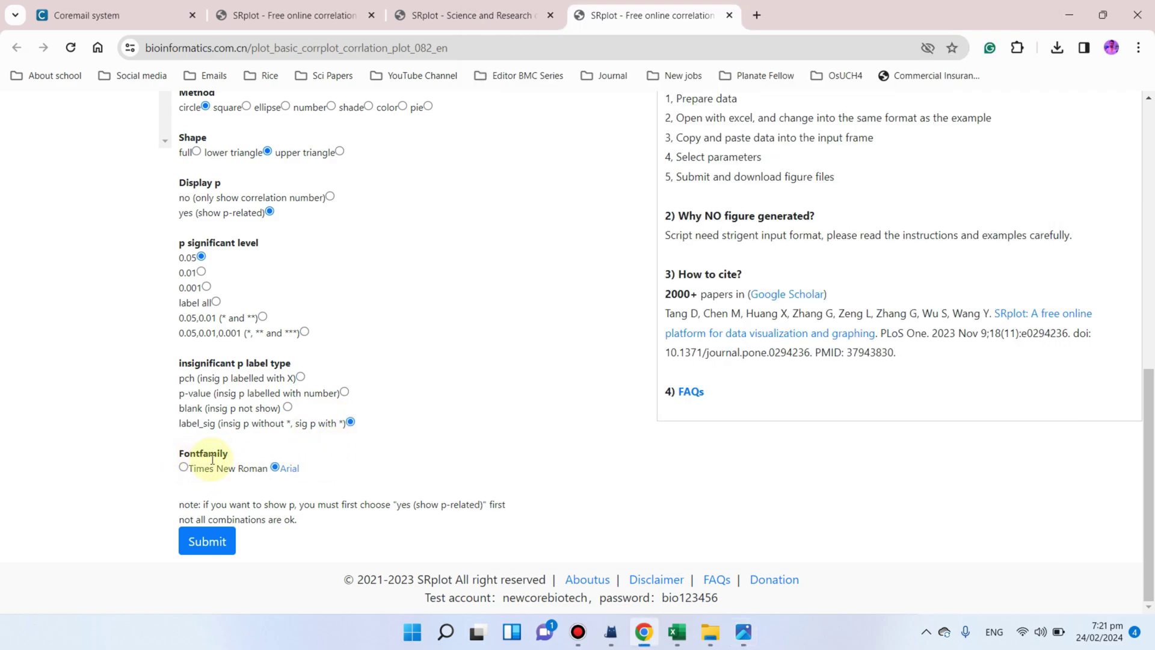
# Submit the form with the chosen options to generate the correlation plot.
pyautogui.scroll(1, 258, 538)
pyautogui.scroll(-1, 264, 534)
pyautogui.click(217, 555)
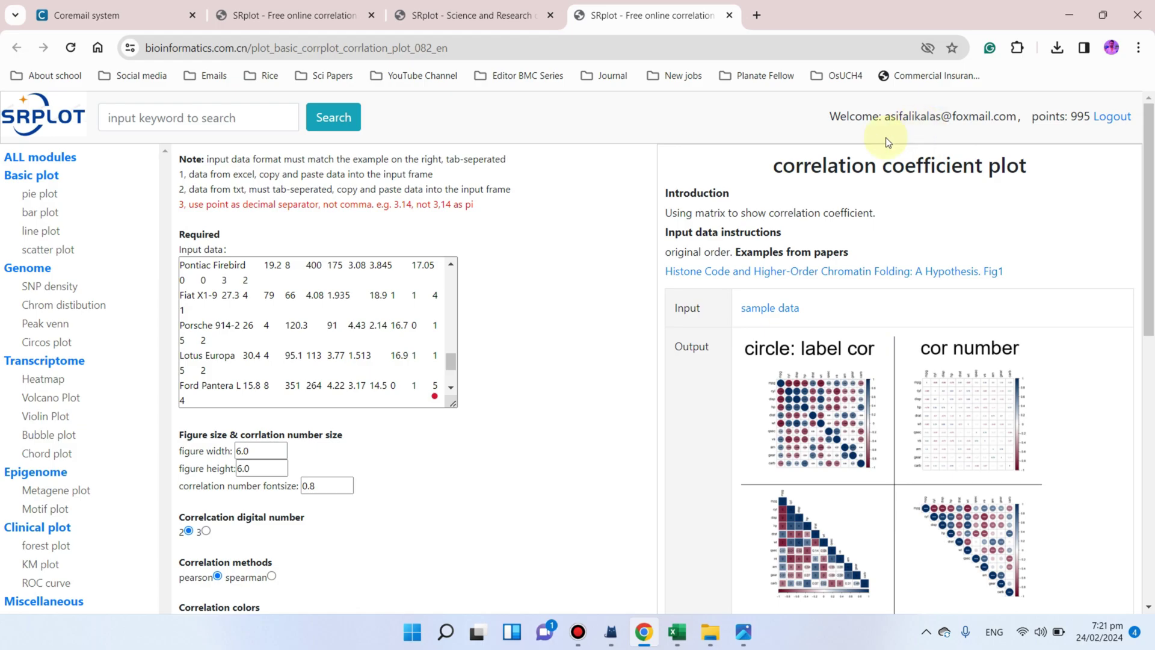
pyautogui.scroll(-10, 446, 381)
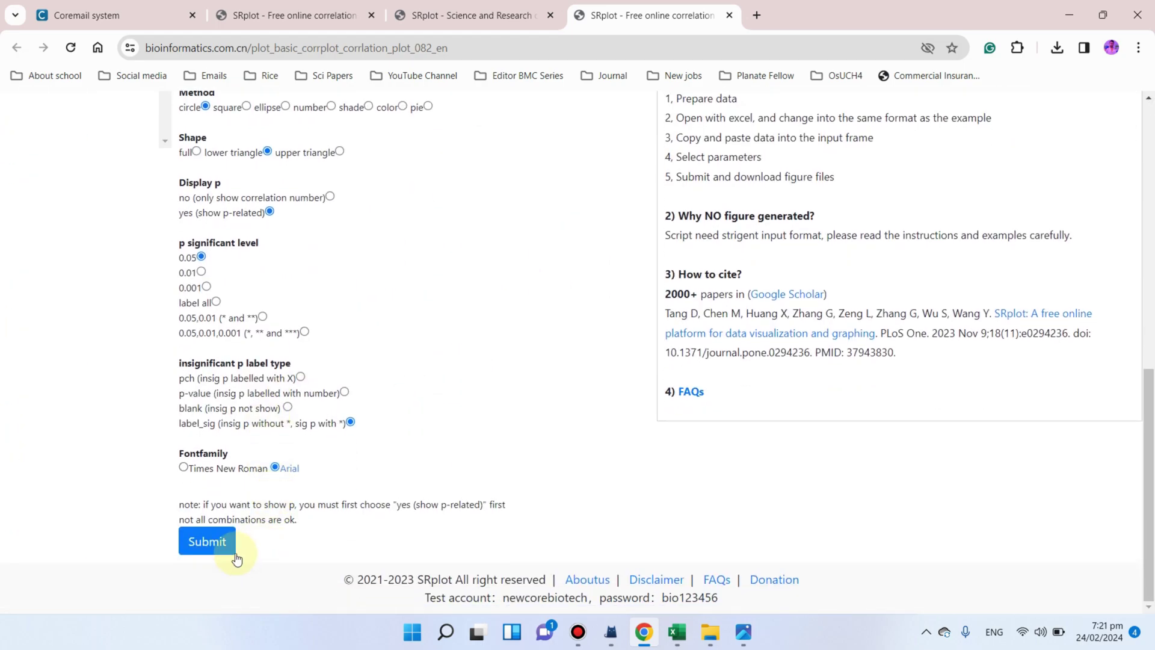
pyautogui.click(218, 543)
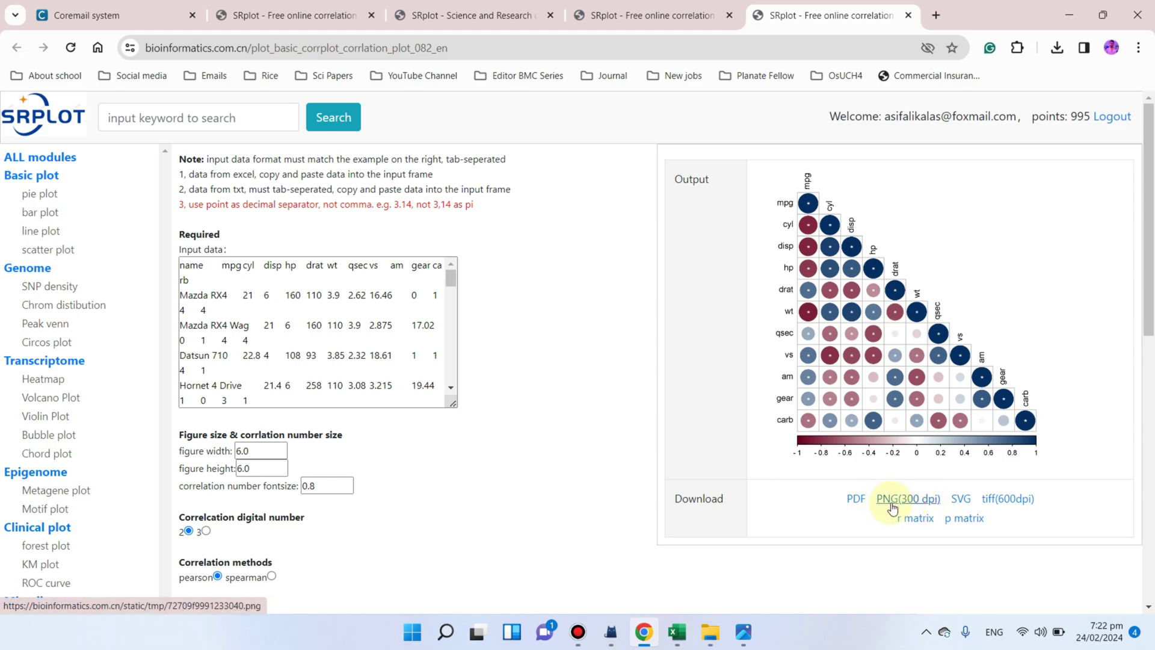
# Download the generated correlation plot as a PDF and open the file at a larger zoom.
pyautogui.click(857, 499)
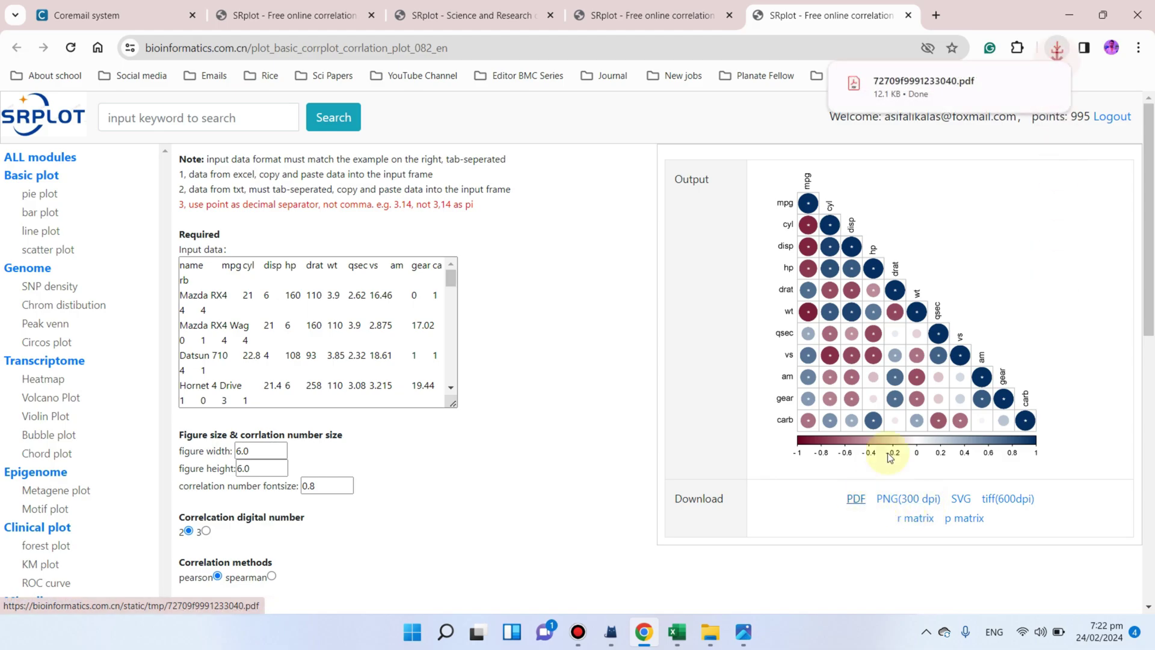
pyautogui.click(934, 92)
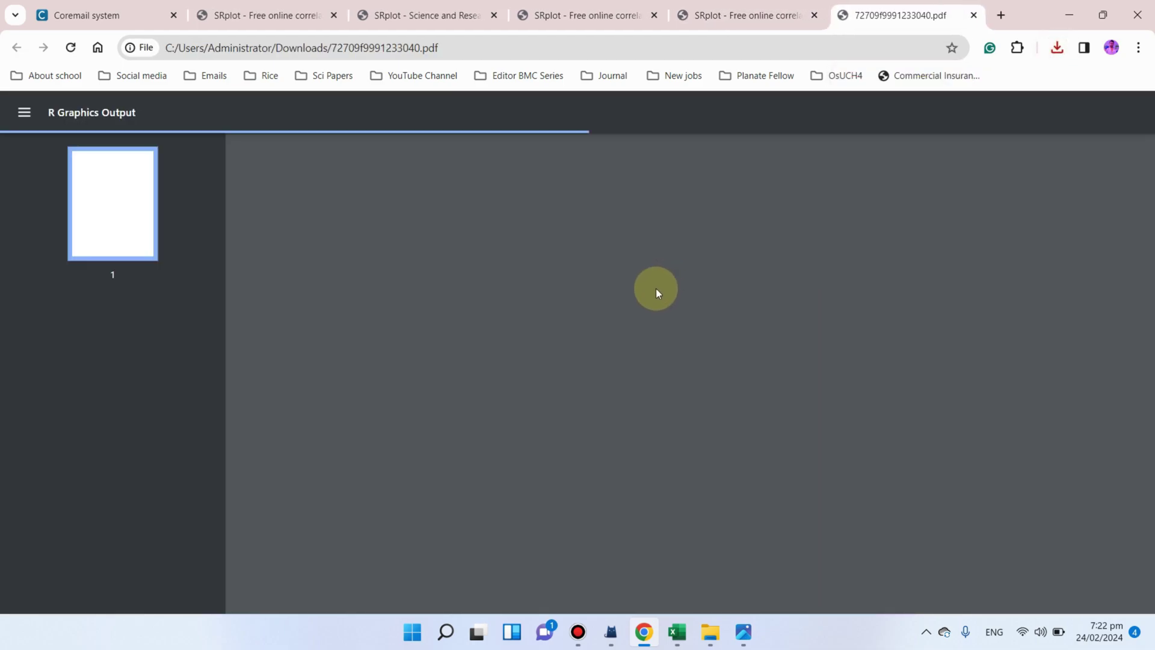
pyautogui.click(607, 112)
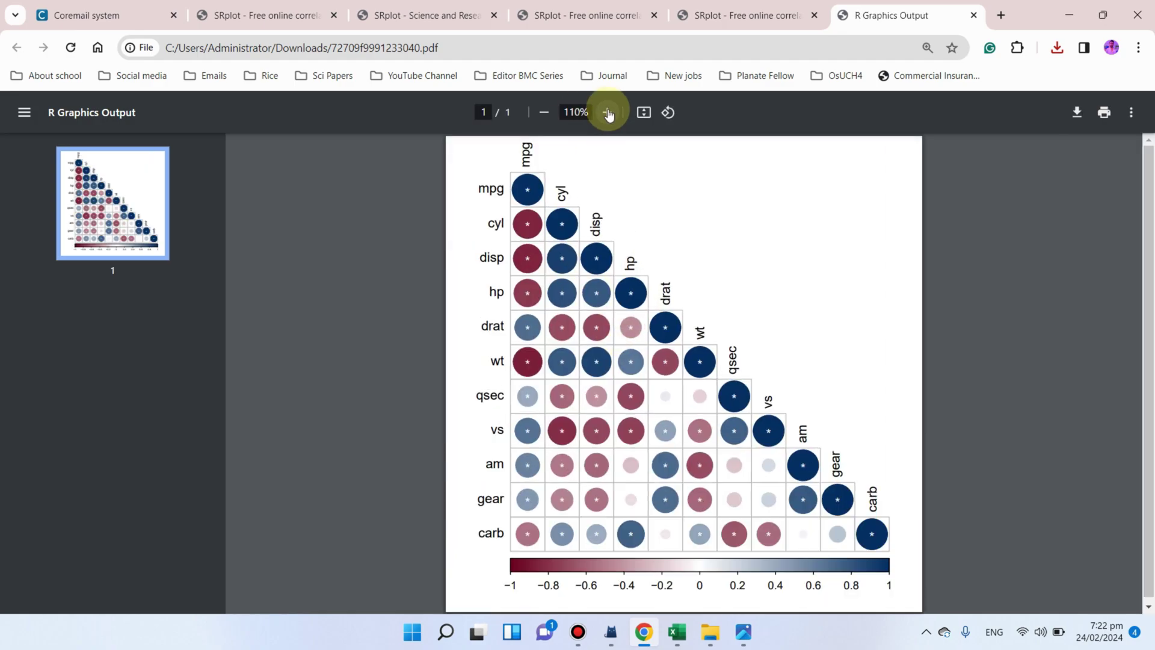
pyautogui.click(608, 111)
# Examine the circles, asterisks and variable labels in the PDF plot, including the drat row.
pyautogui.scroll(-1, 689, 322)
pyautogui.scroll(1, 714, 352)
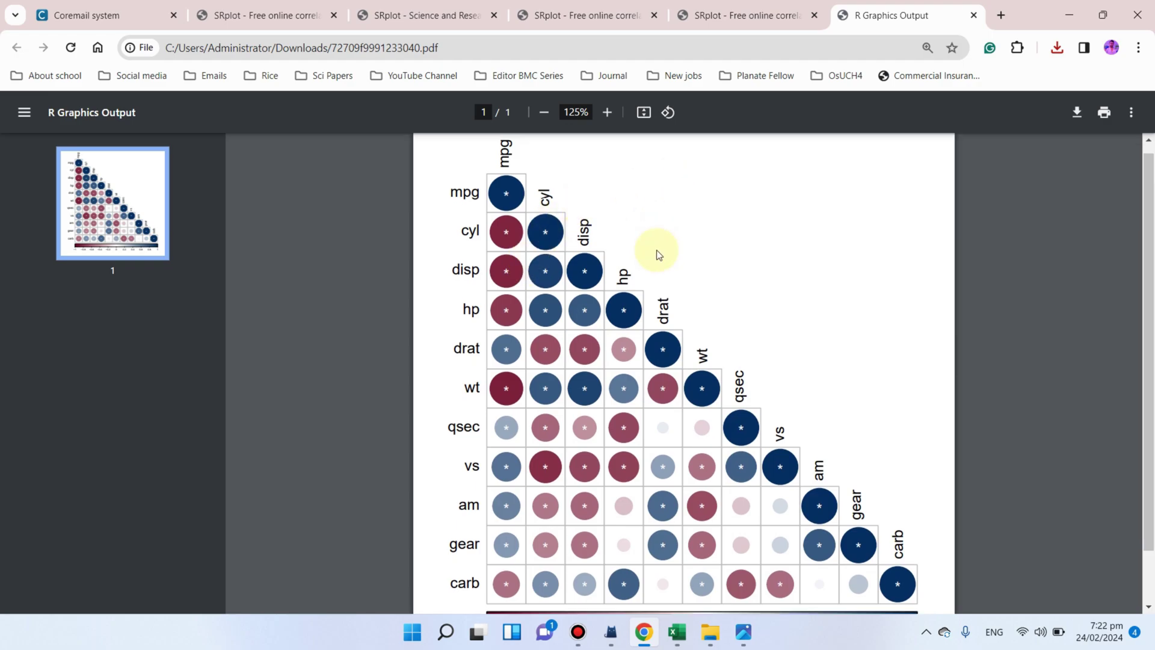
pyautogui.scroll(-1, 638, 301)
pyautogui.scroll(1, 530, 355)
pyautogui.scroll(-1, 493, 310)
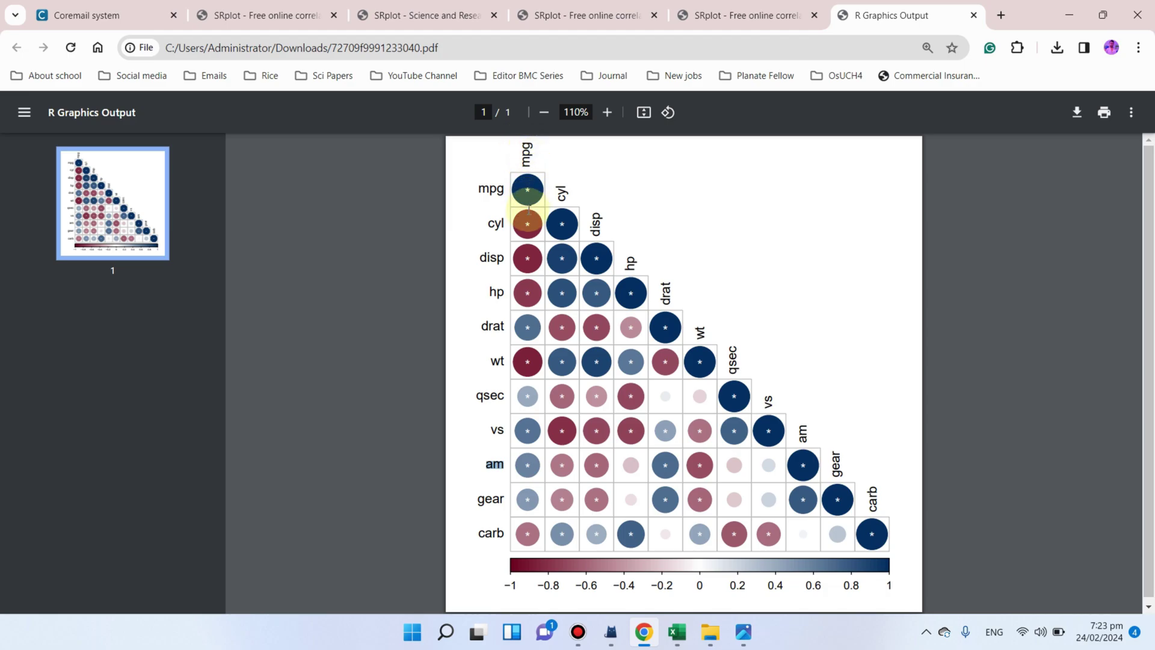
pyautogui.moveTo(508, 326); pyautogui.dragTo(479, 326)
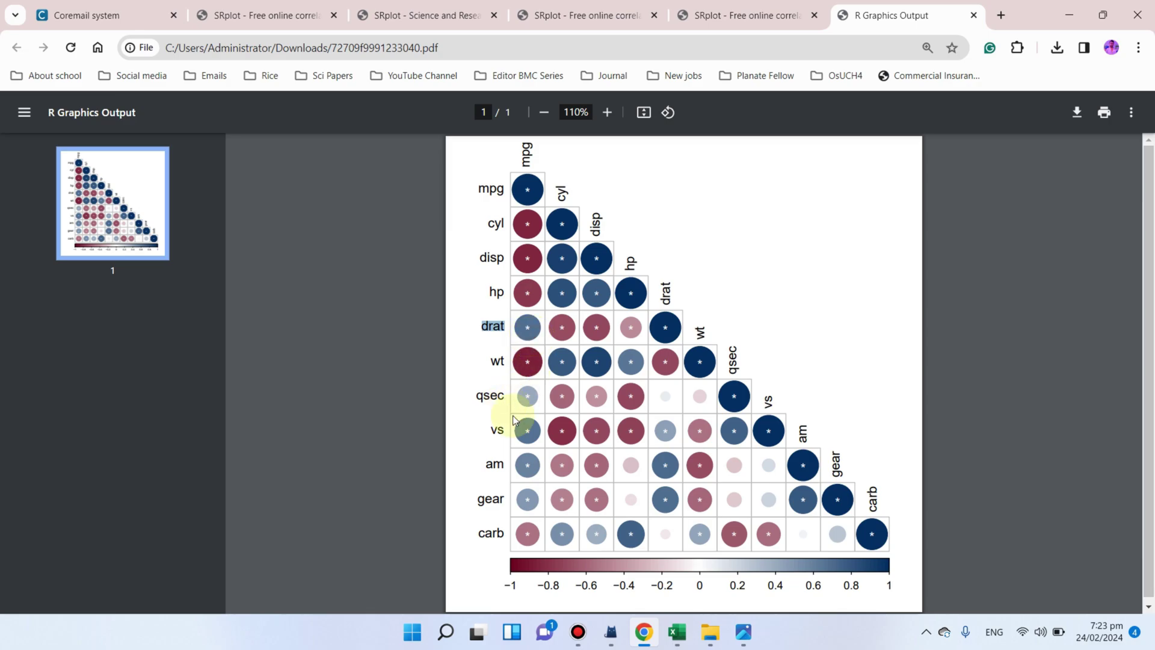
pyautogui.click(502, 330)
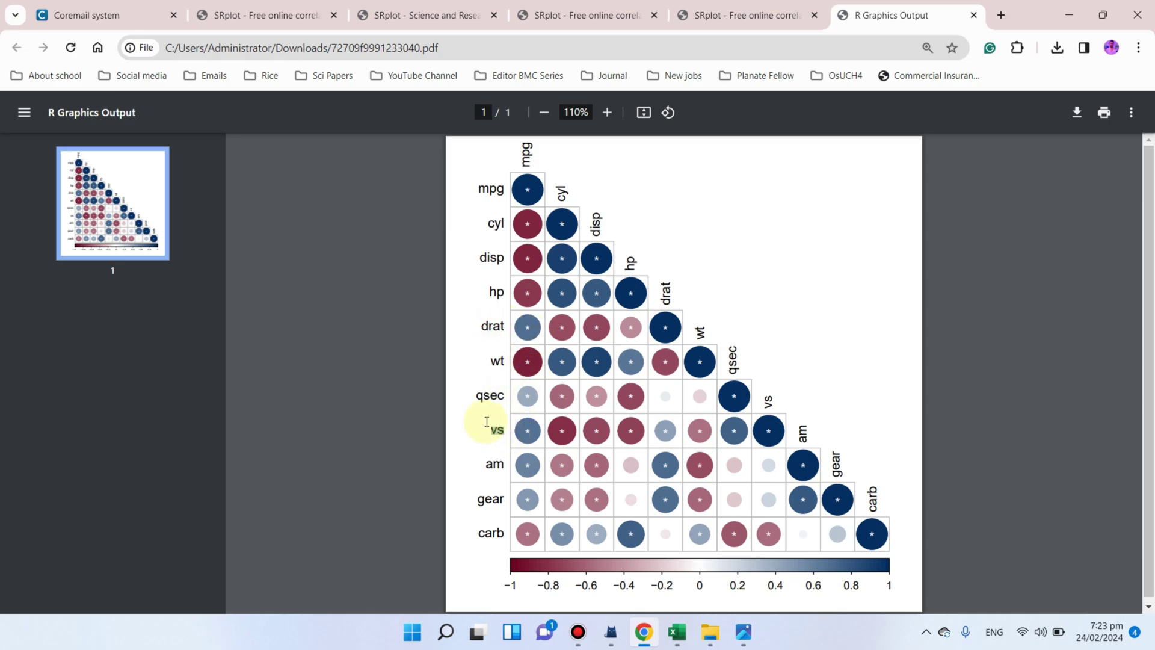
# Examine the am, gear and cyl row labels in the PDF plot, and review the input data and plotting options on the SRplot form.
pyautogui.moveTo(518, 464); pyautogui.dragTo(477, 499)
pyautogui.moveTo(504, 220); pyautogui.dragTo(480, 222)
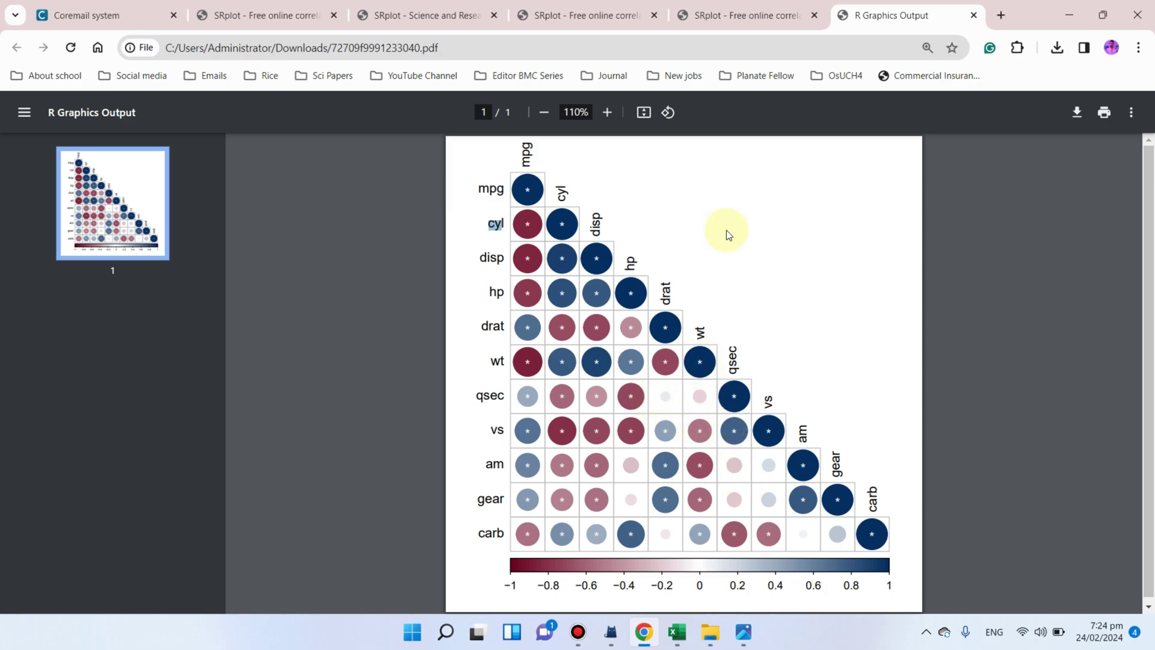
pyautogui.click(736, 15)
pyautogui.scroll(-3, 399, 387)
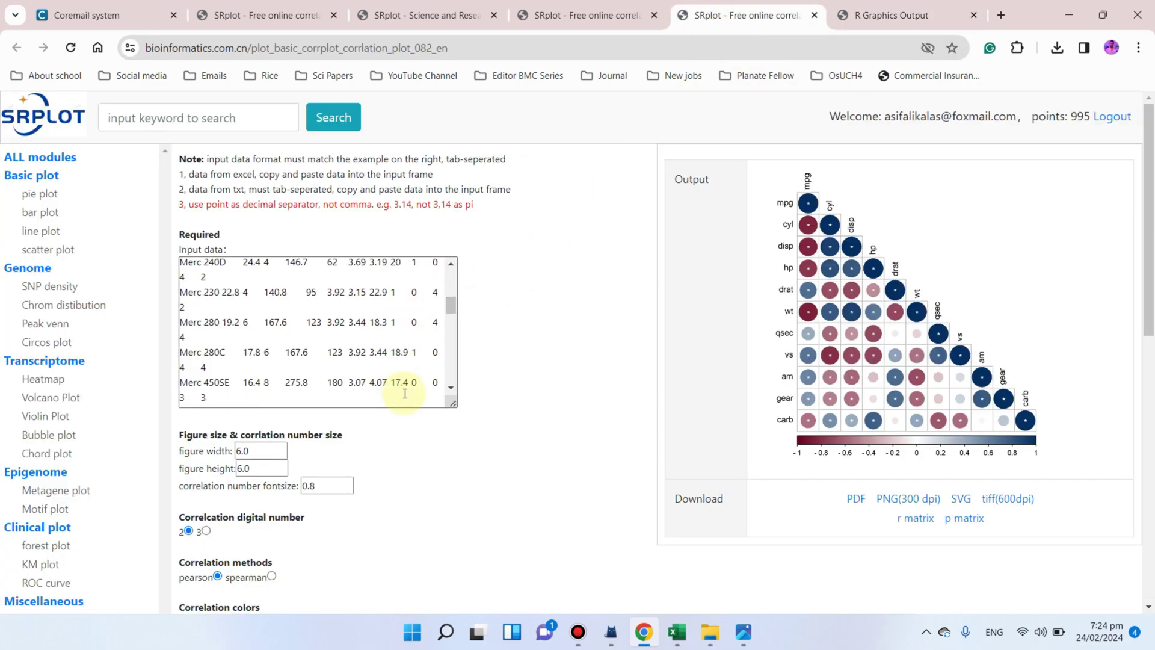
pyautogui.scroll(-4, 350, 453)
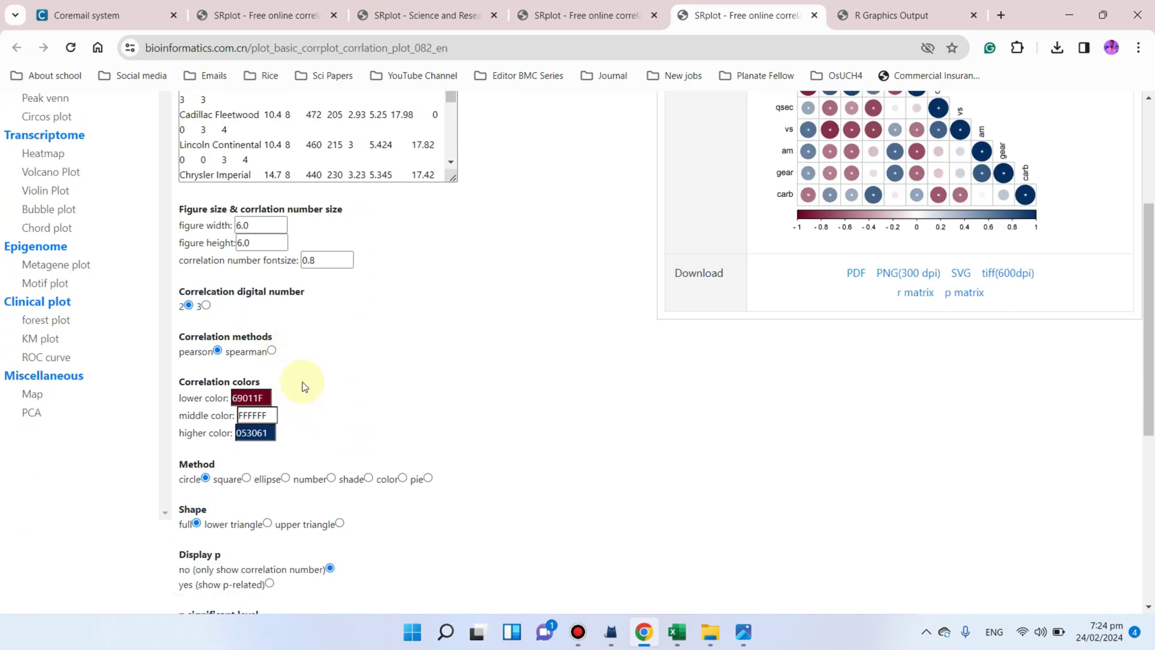
pyautogui.scroll(2, 441, 392)
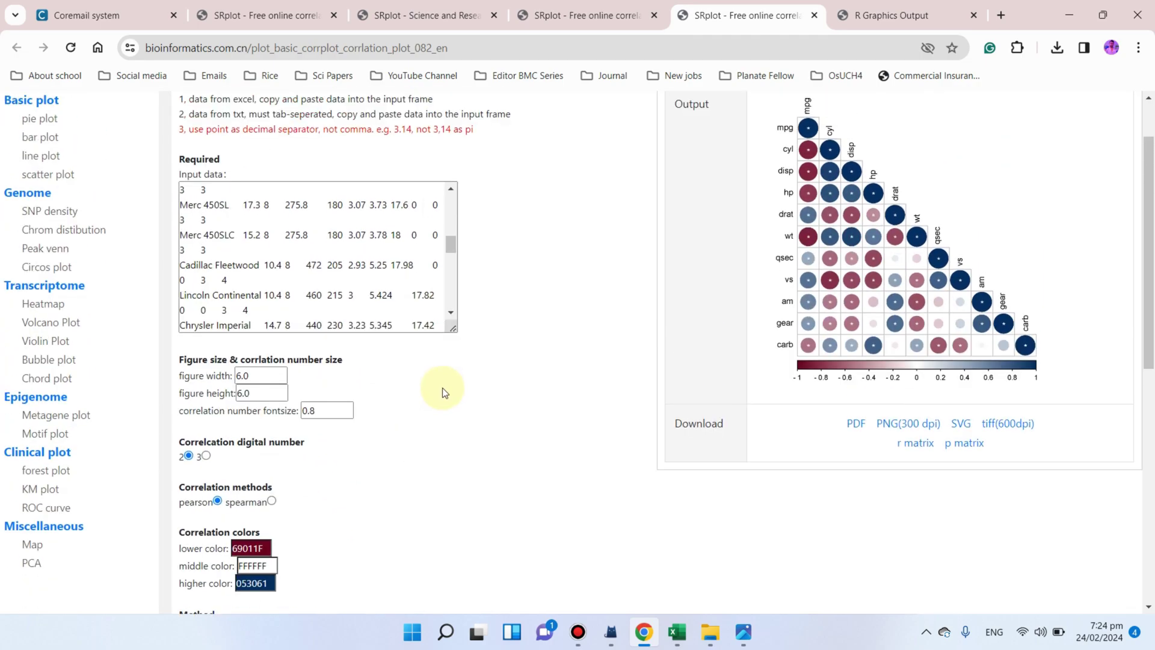
pyautogui.scroll(-3, 442, 390)
pyautogui.scroll(-5, 323, 392)
pyautogui.scroll(5, 508, 461)
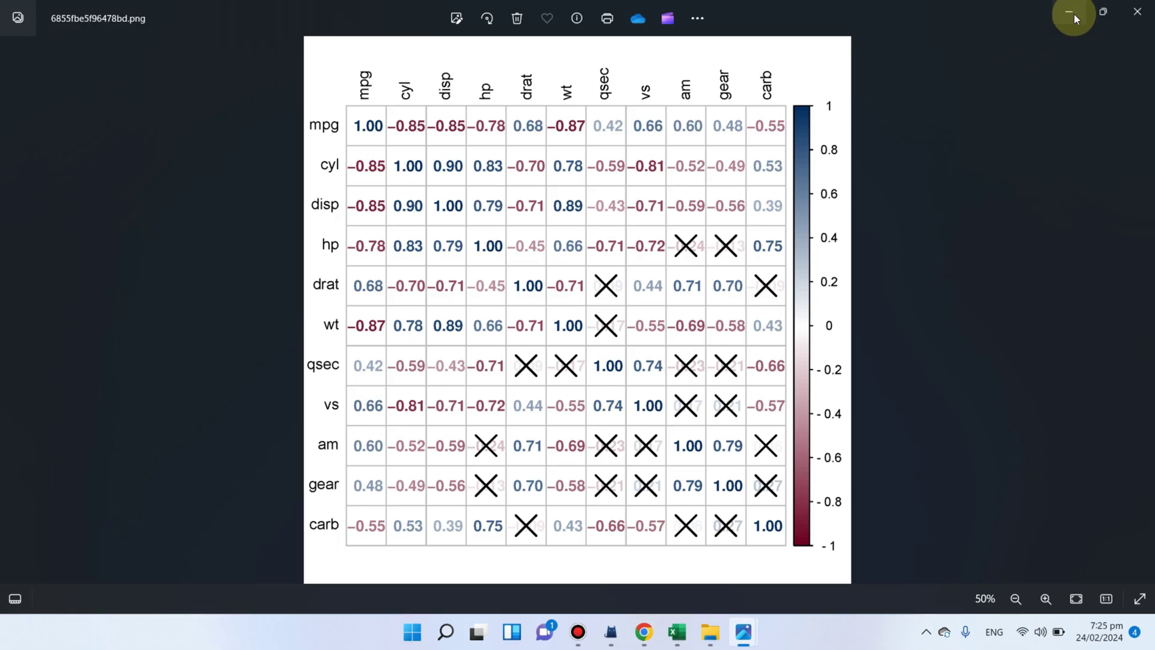
# Minimize both plot image windows, the crossed-out number plot and the lower-triangle circle plot, to get back to the SRplot page.
pyautogui.click(1074, 13)
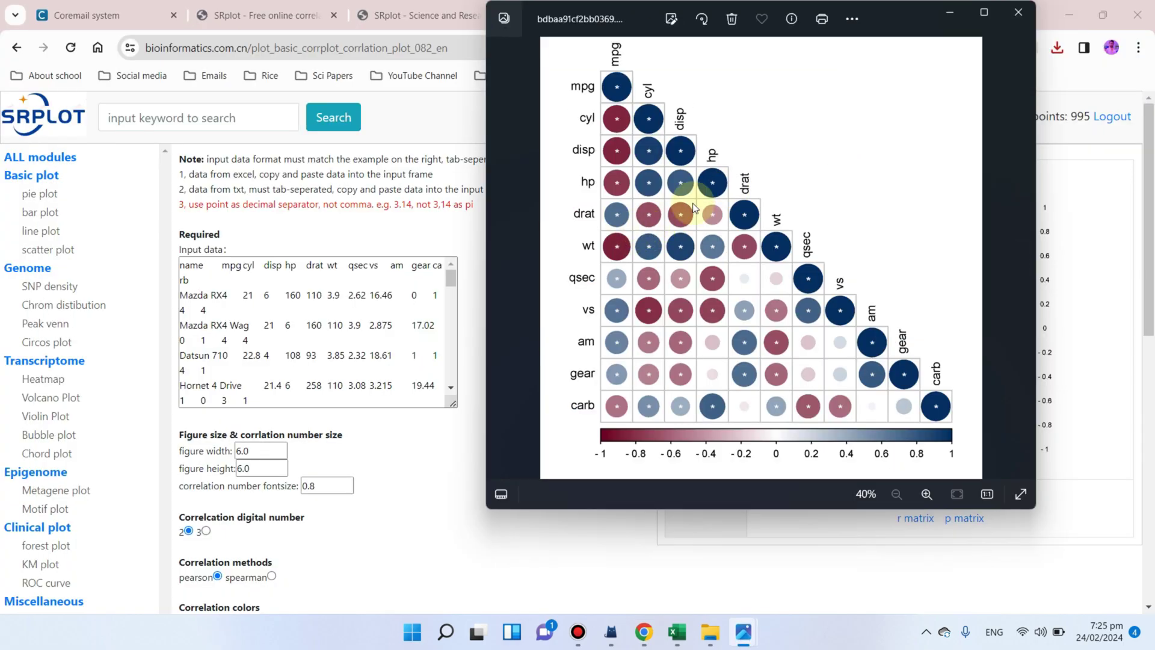
pyautogui.click(949, 12)
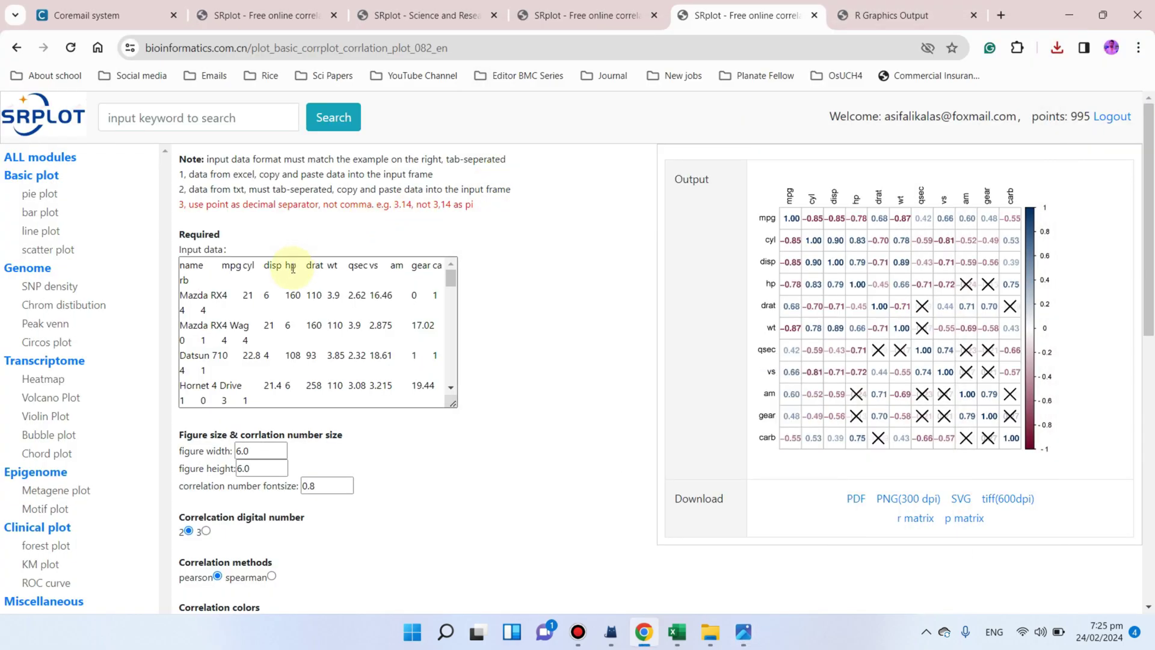